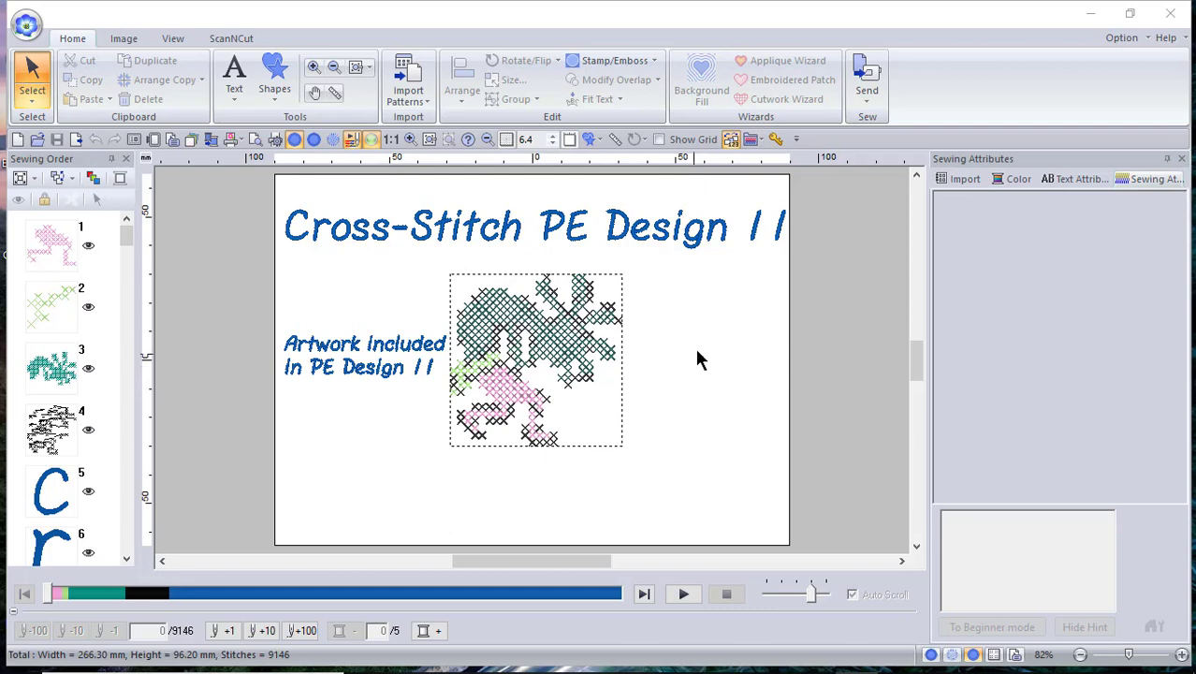
Step: Select the grape cross-stitch design and zoom in to fit it in the window
click(697, 354)
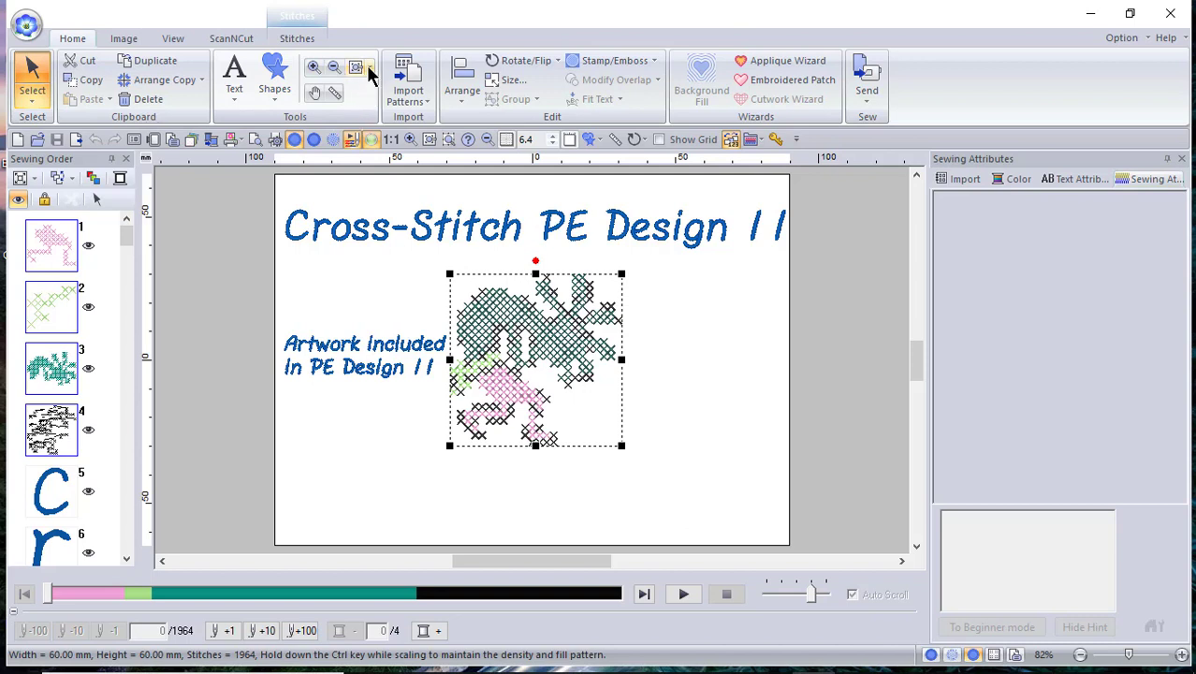
click(370, 69)
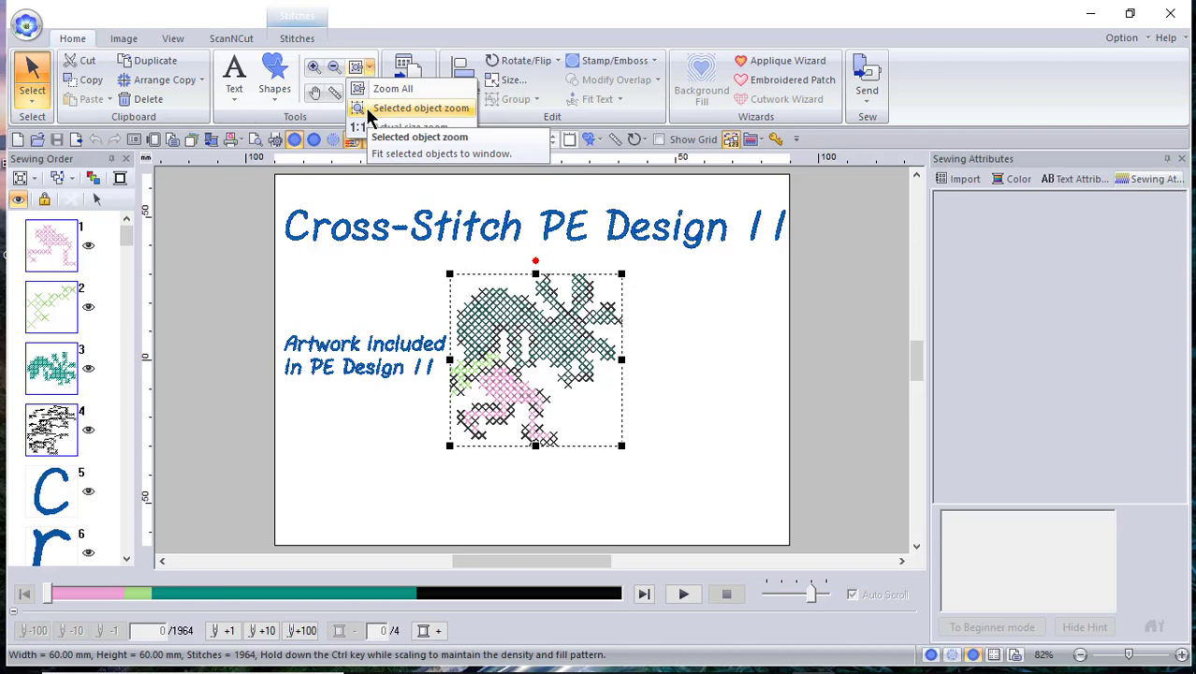
click(412, 108)
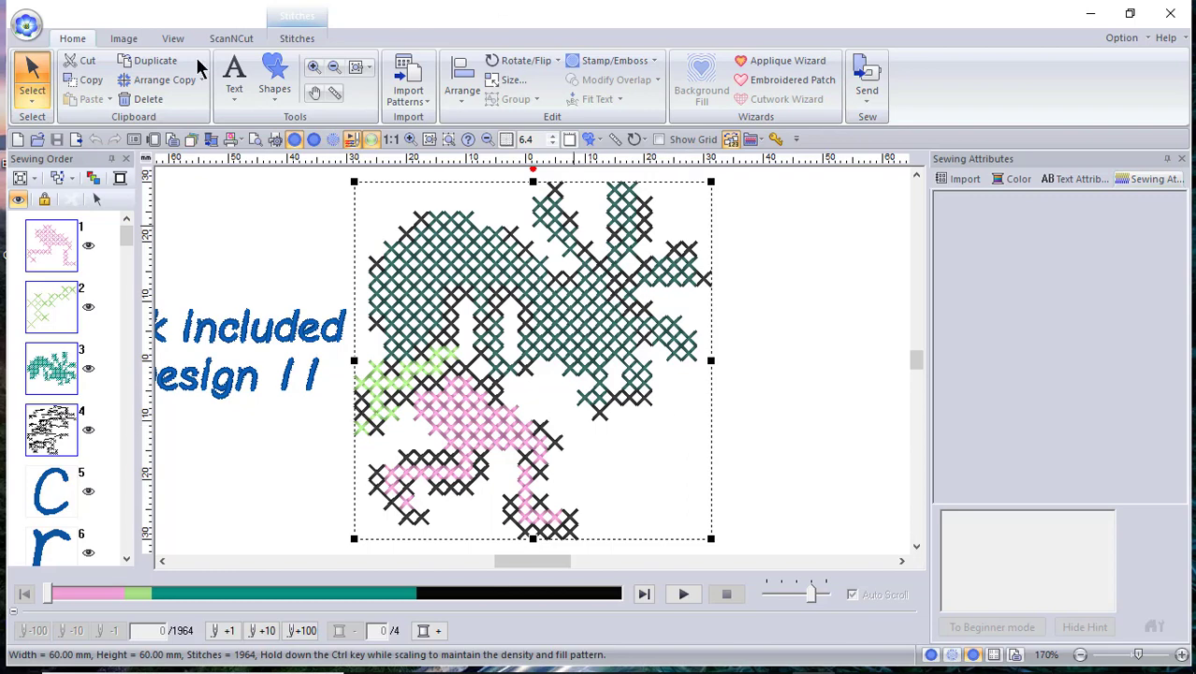
Step: Start a new blank design and launch the Color cross-stitch image wizard
click(26, 25)
click(777, 334)
key(ctrl+n)
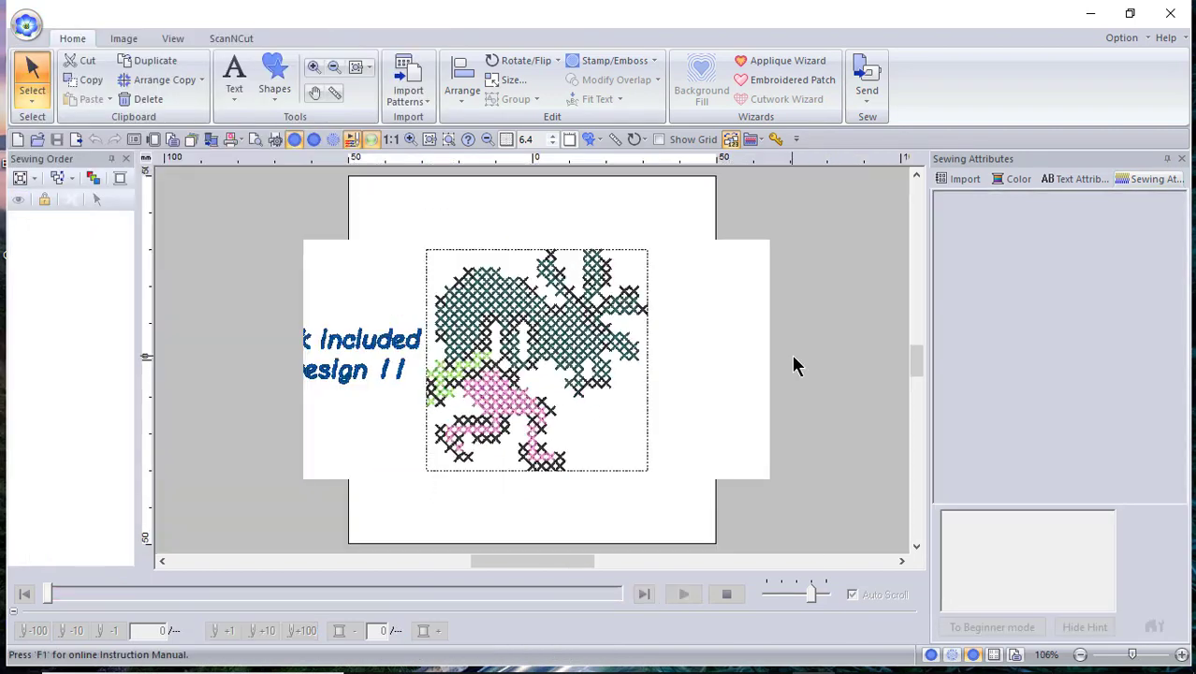
click(124, 41)
click(297, 76)
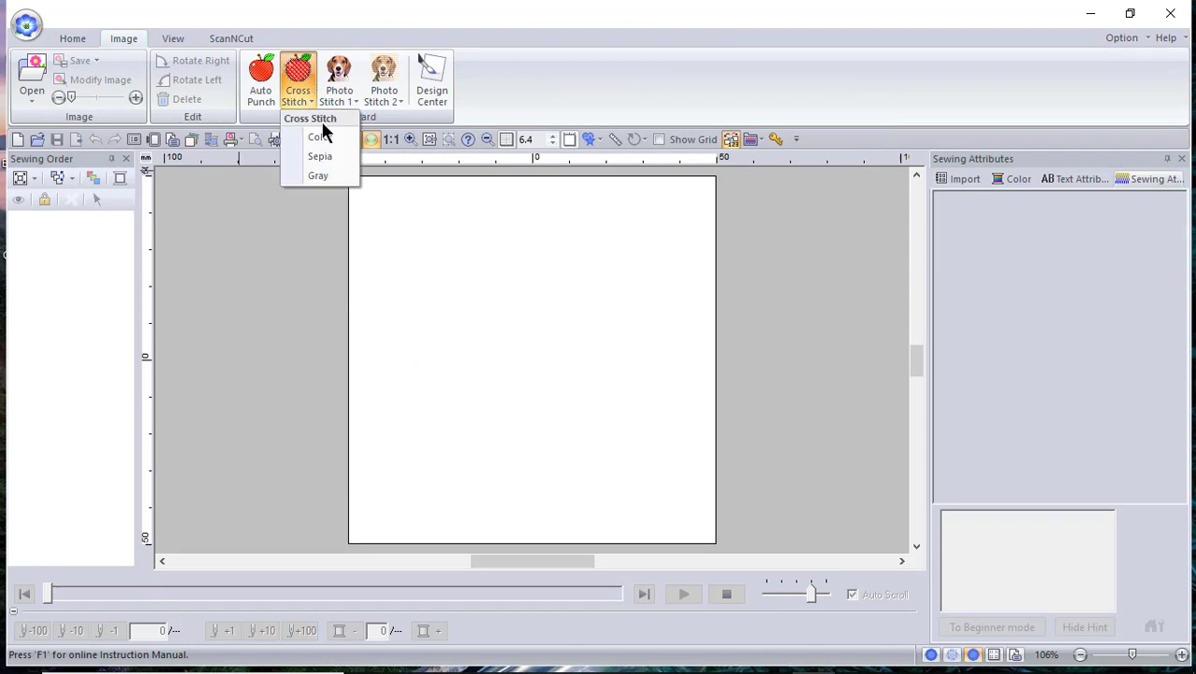
click(319, 136)
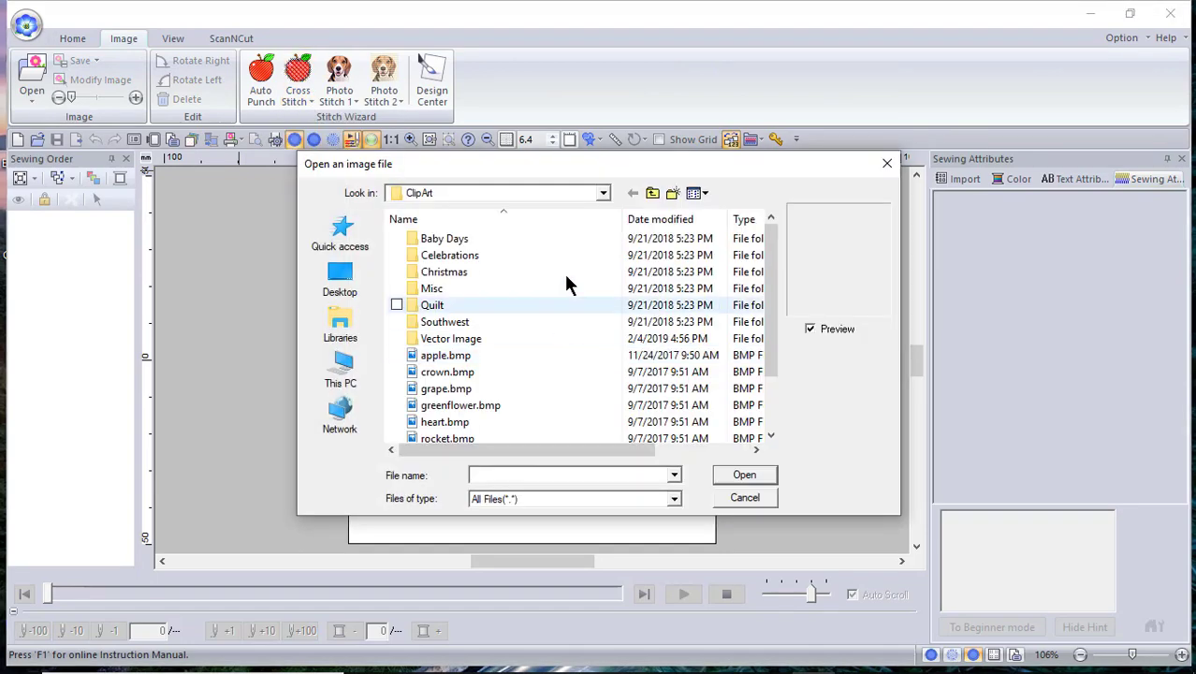
Step: Choose grape.bmp from the ClipArt folder as the image to open
click(603, 193)
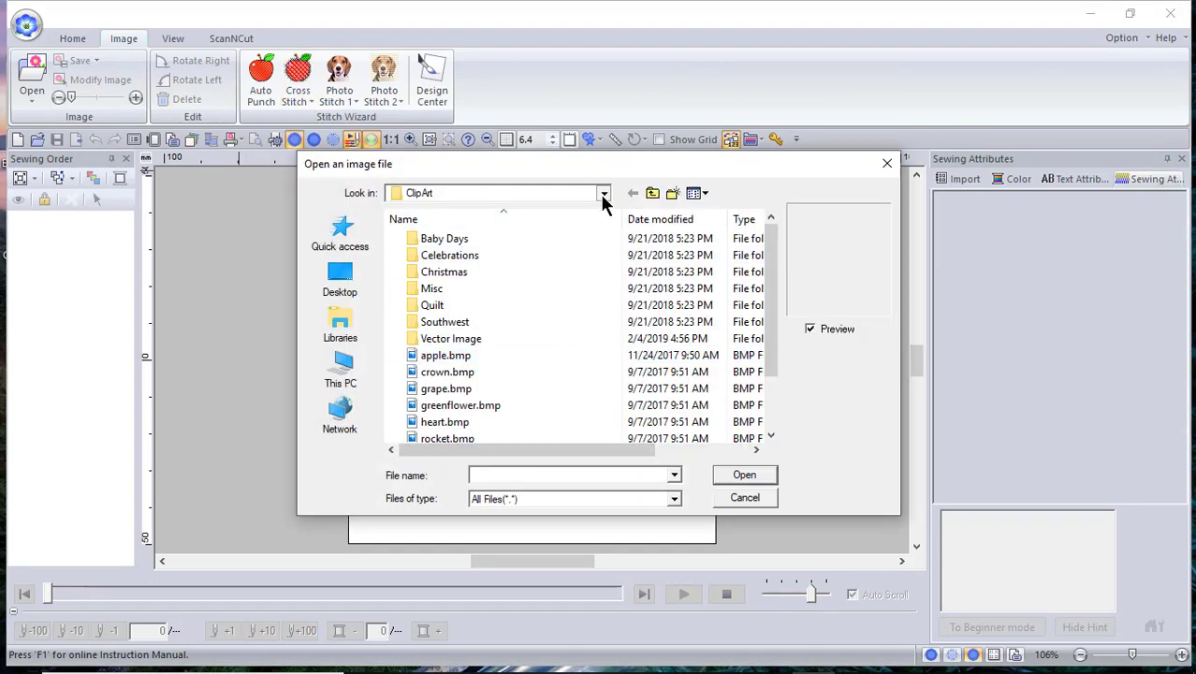
click(603, 194)
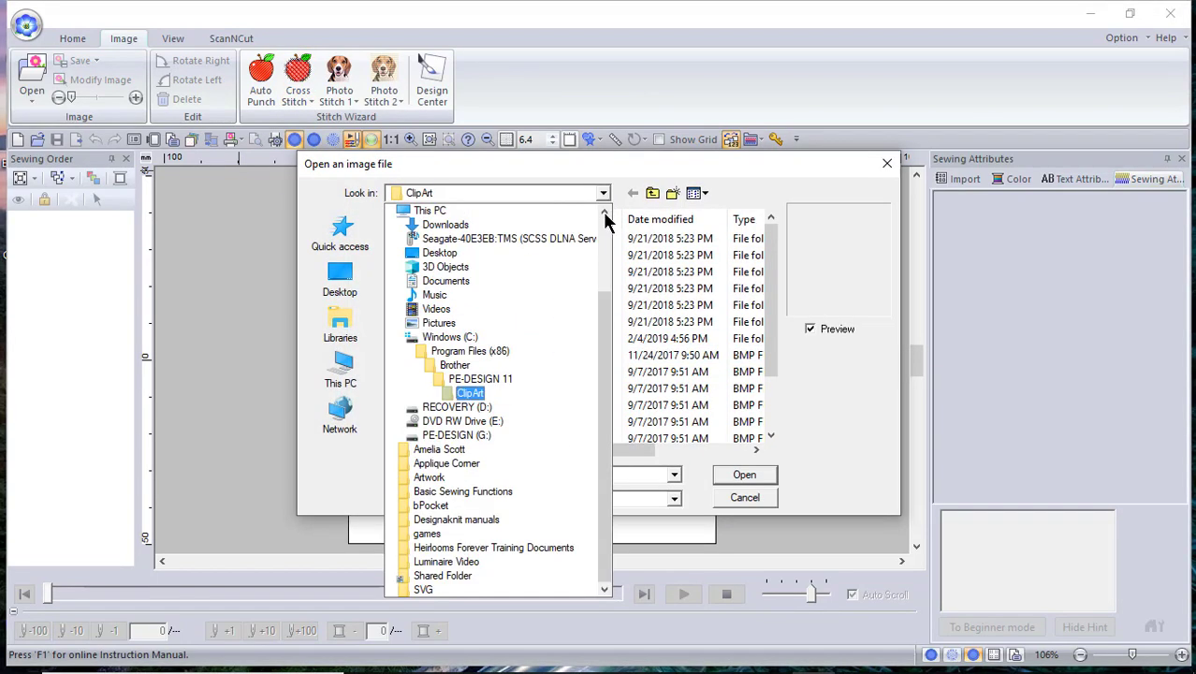
click(472, 391)
click(474, 387)
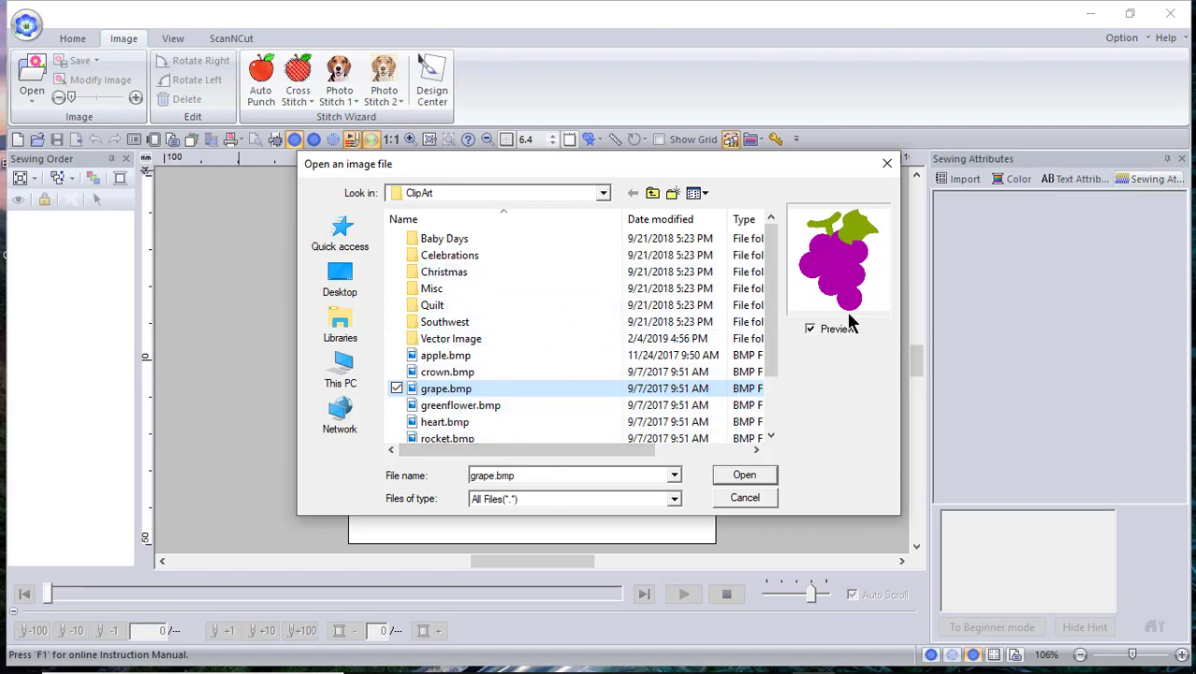
scroll(588, 269, down, 1)
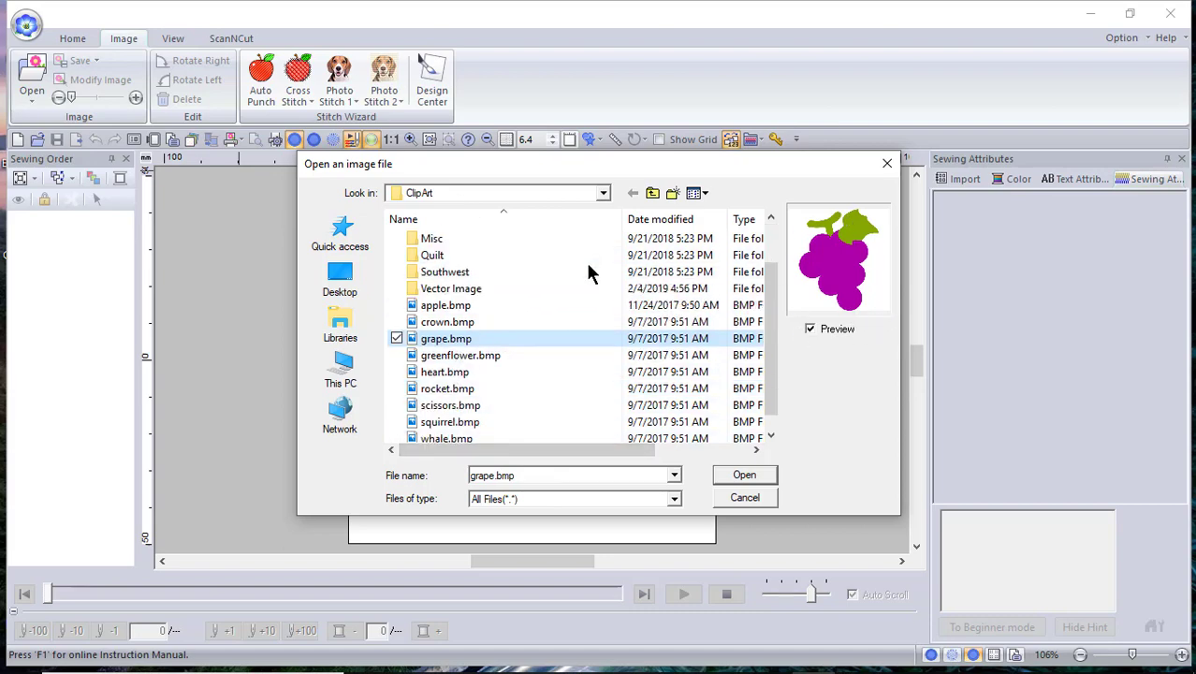
Step: Open grape.bmp, accept a traced clipping mask around it, and go to the mask check
click(746, 481)
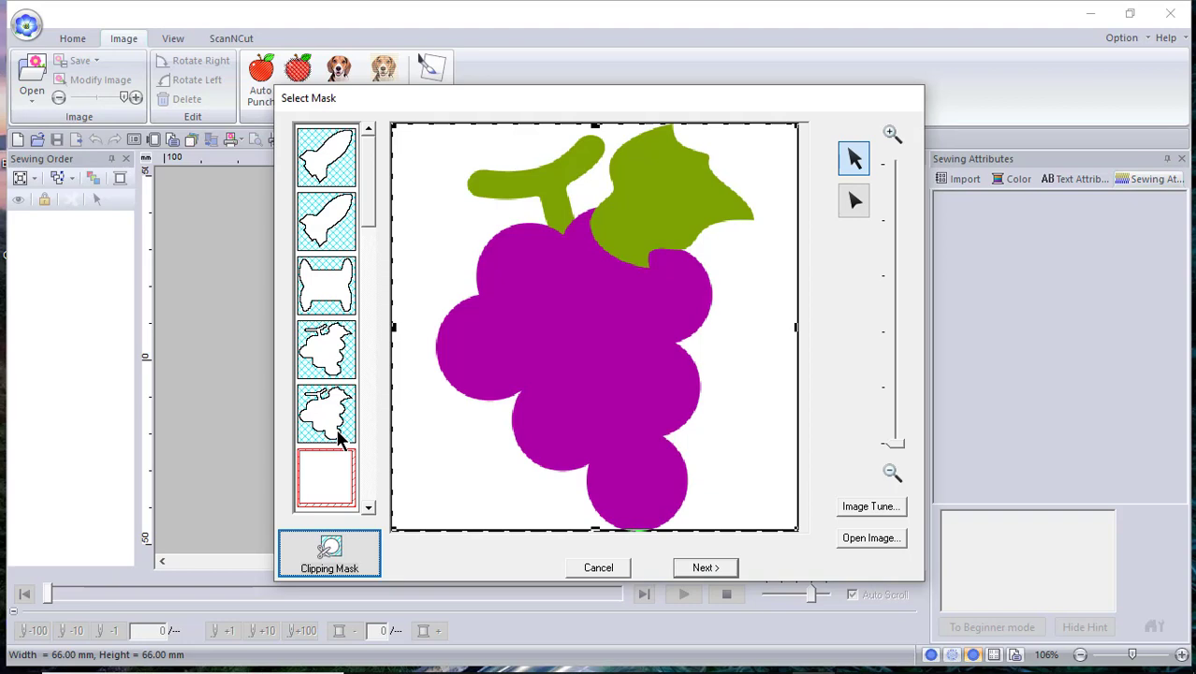
click(330, 552)
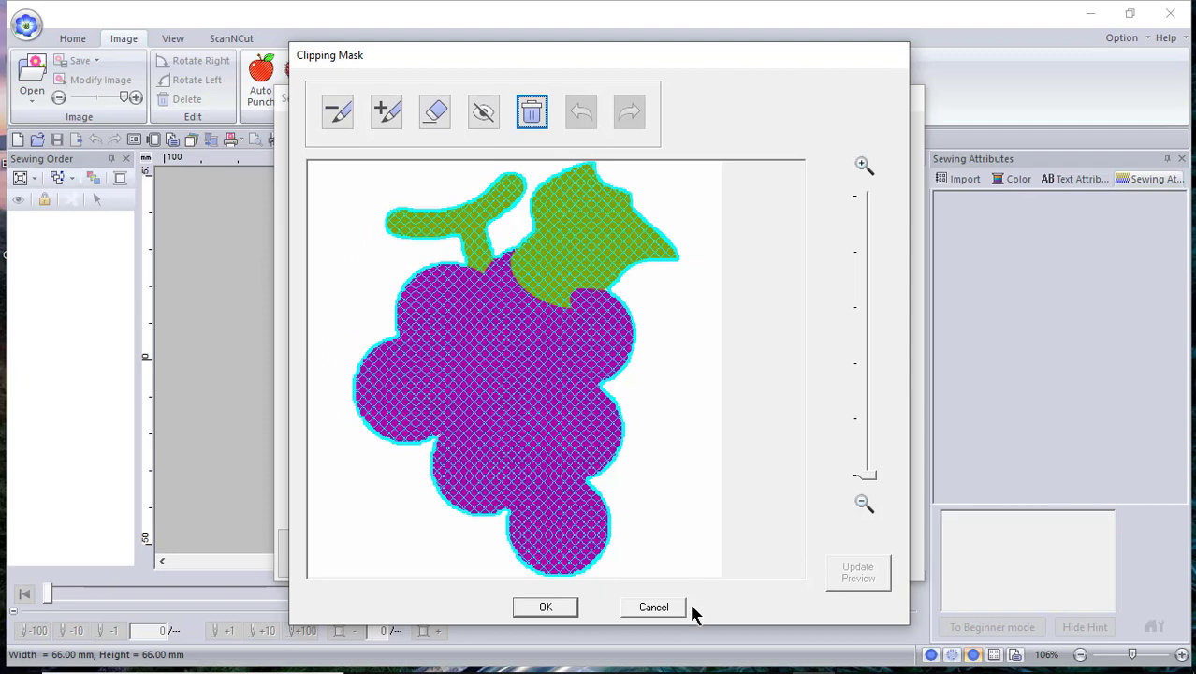
click(546, 608)
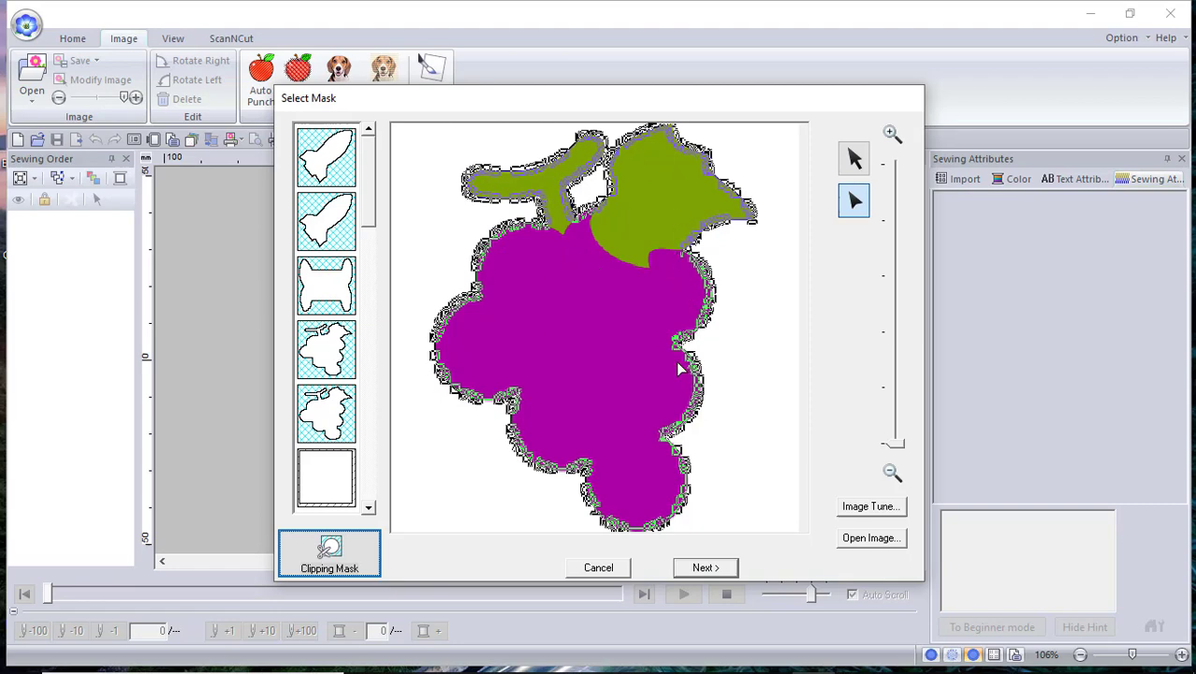
click(704, 568)
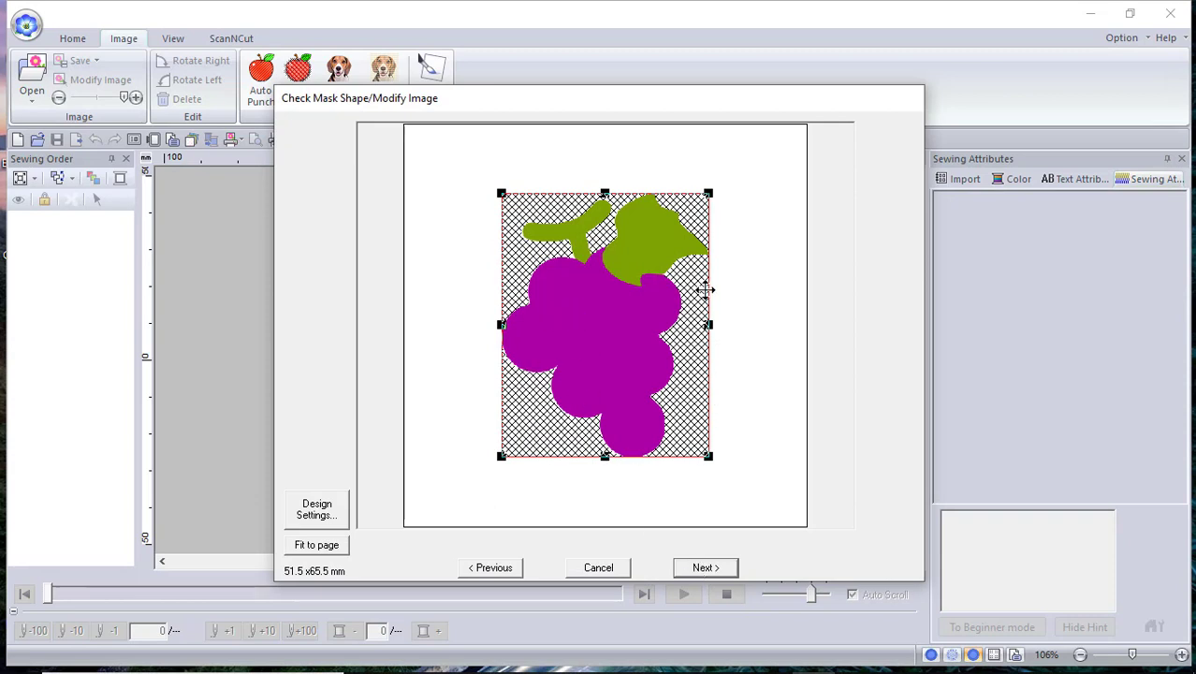
Step: Fit the grapes to the page at 74.7 × 94.9 mm and generate 2.5 mm two-colour crosses
click(315, 510)
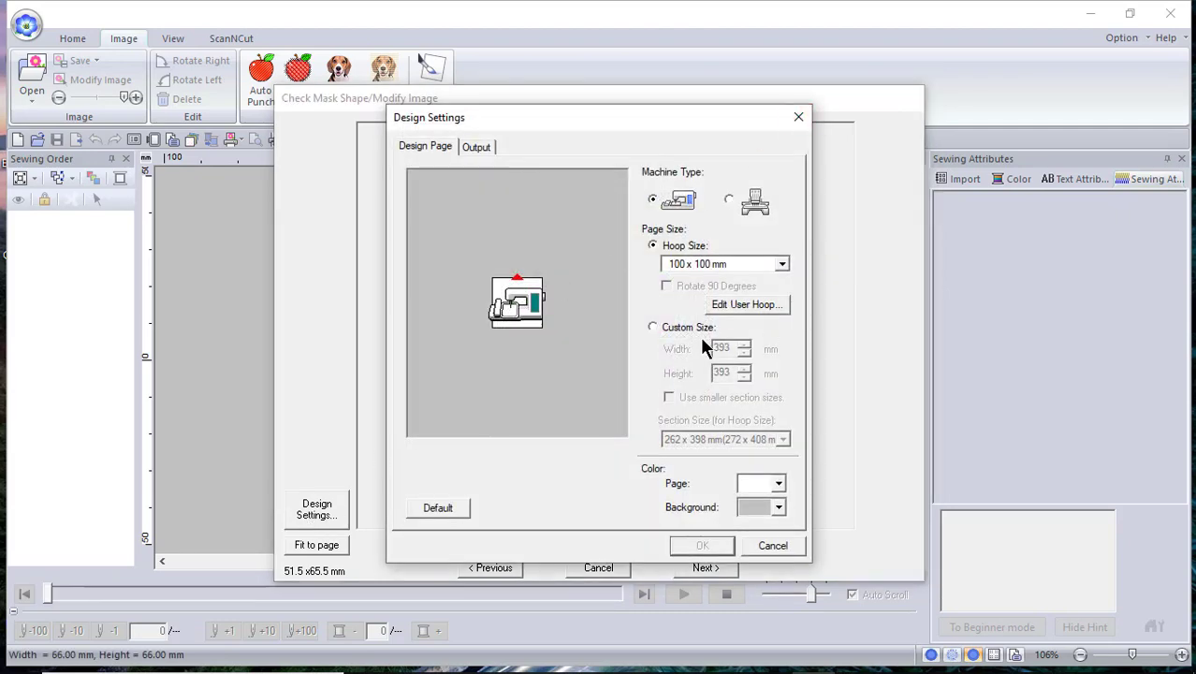
click(798, 118)
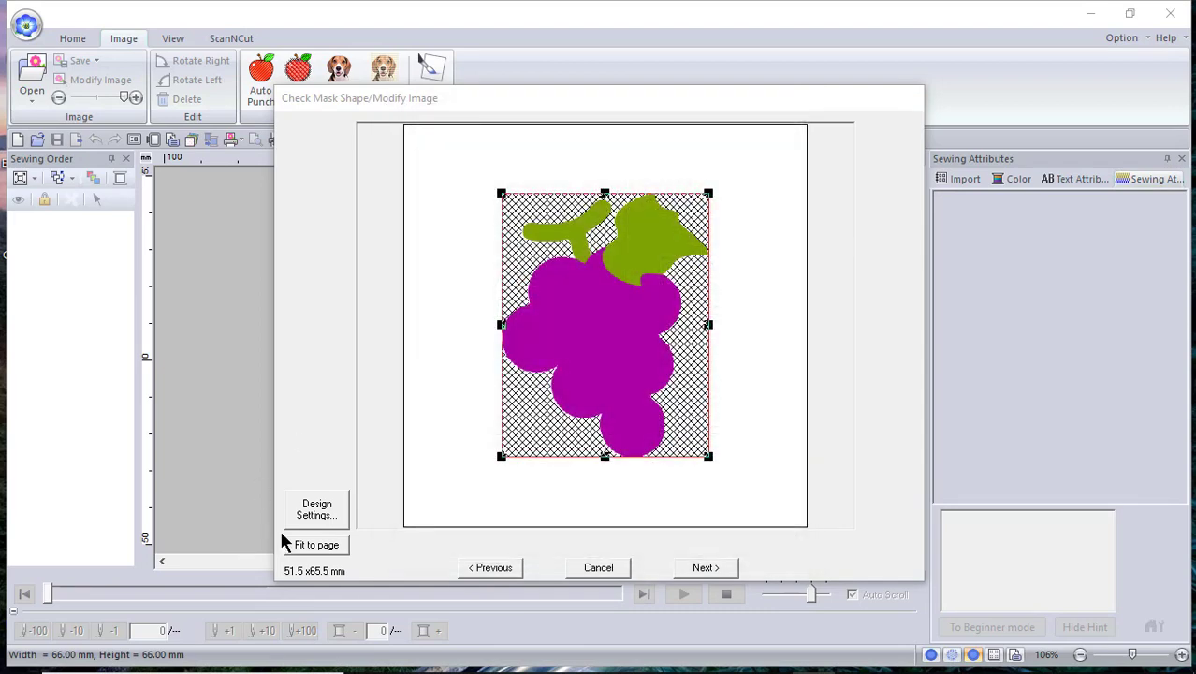
click(315, 547)
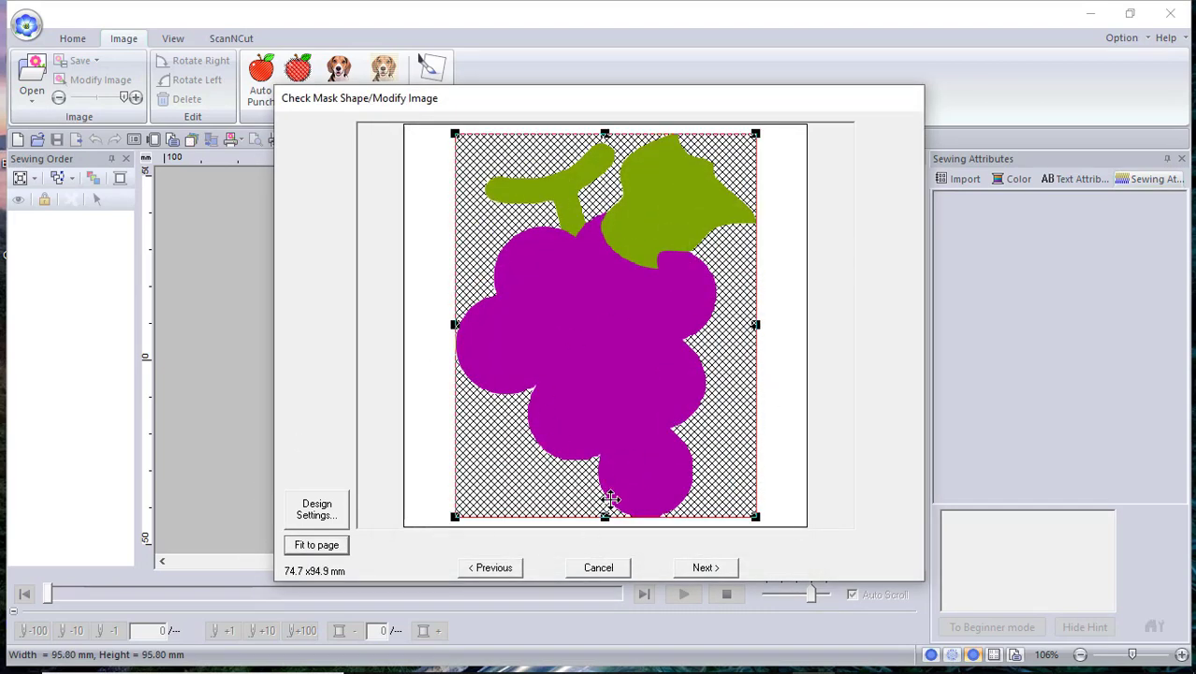
click(701, 567)
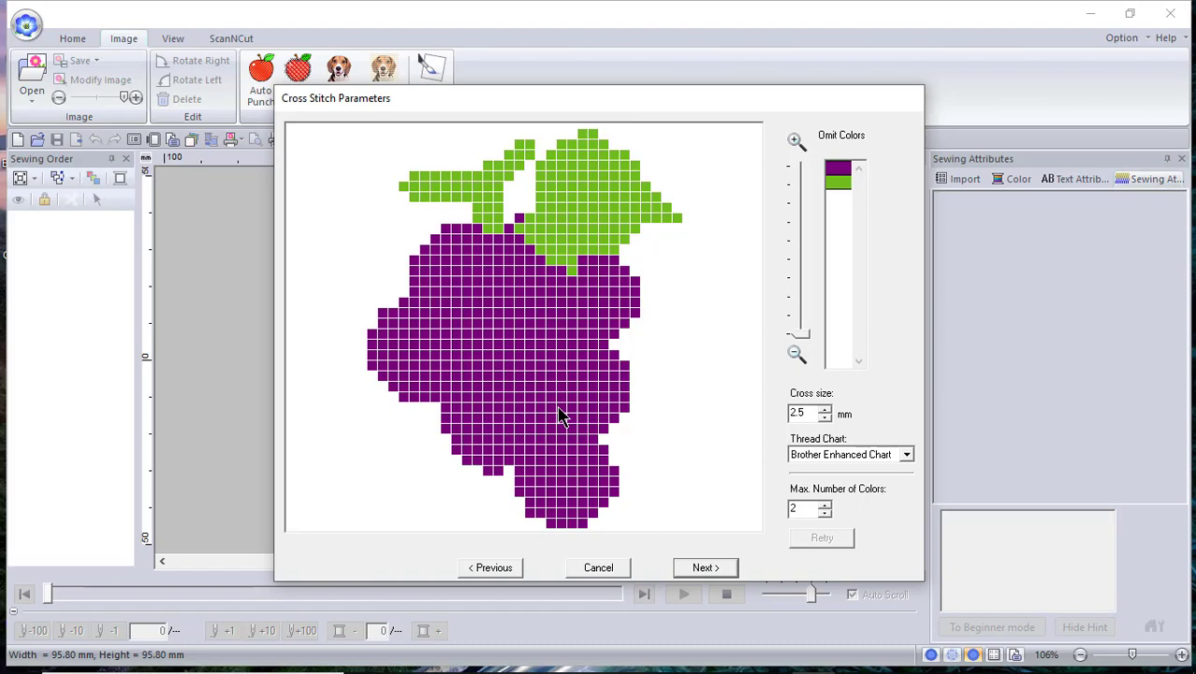
click(704, 567)
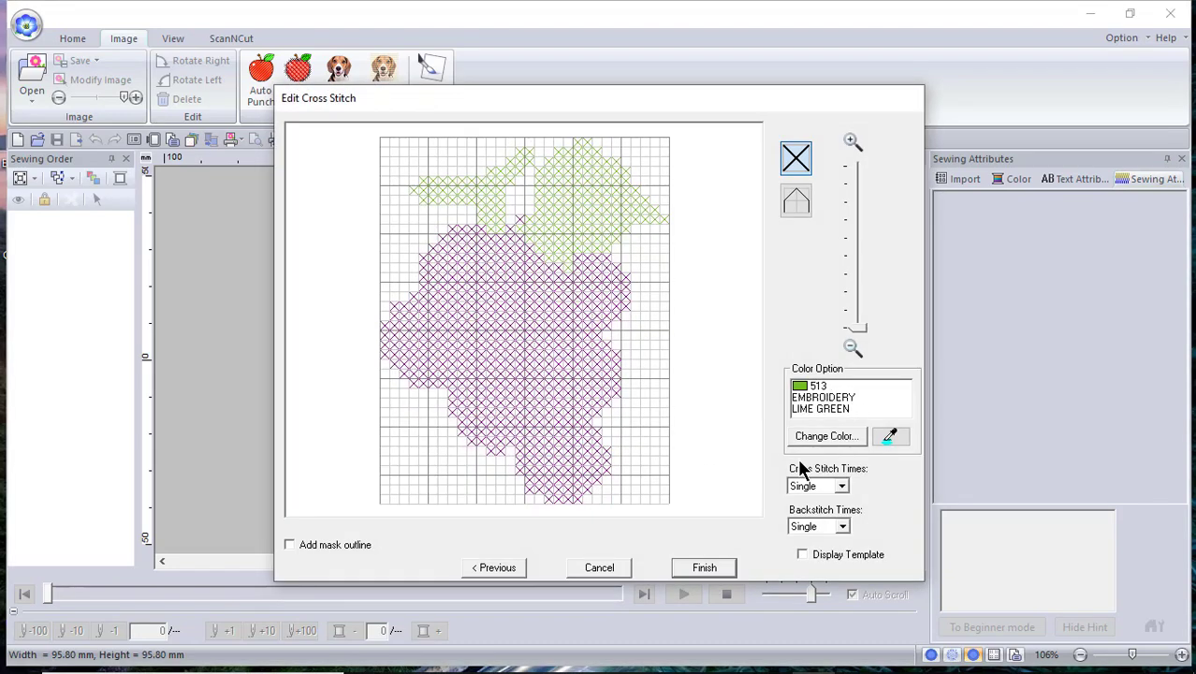
Step: Zoom in and add lime green backstitches along the grapes' upper-left edge
click(792, 164)
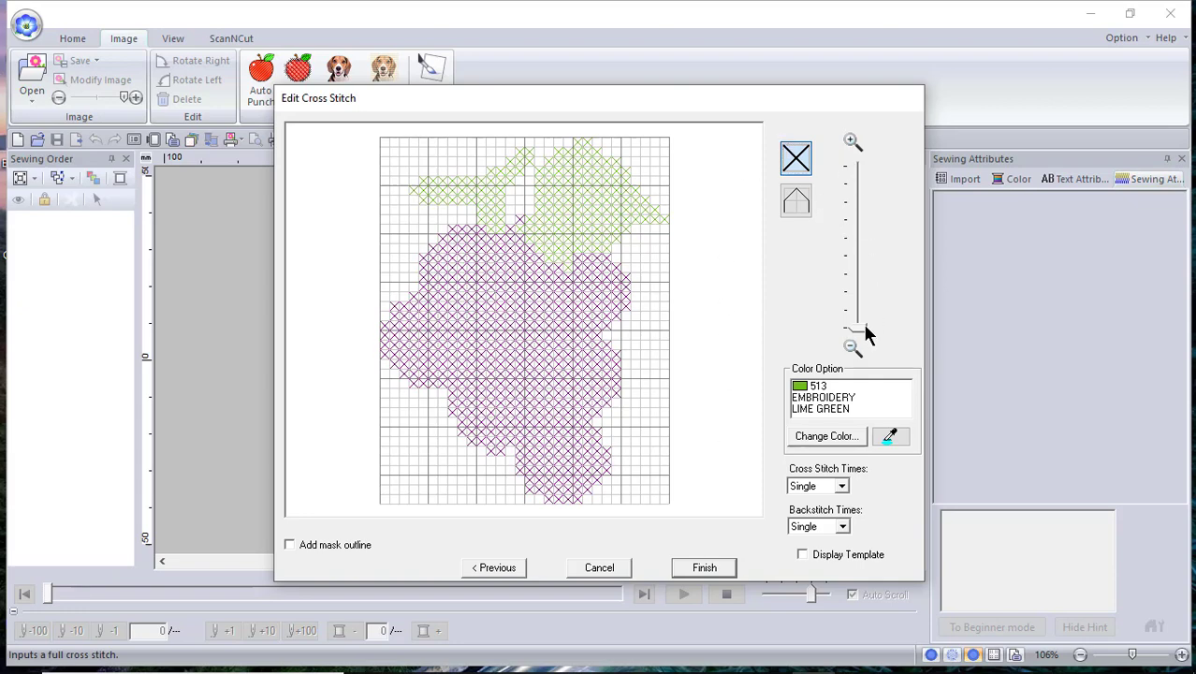
drag(863, 323, 863, 297)
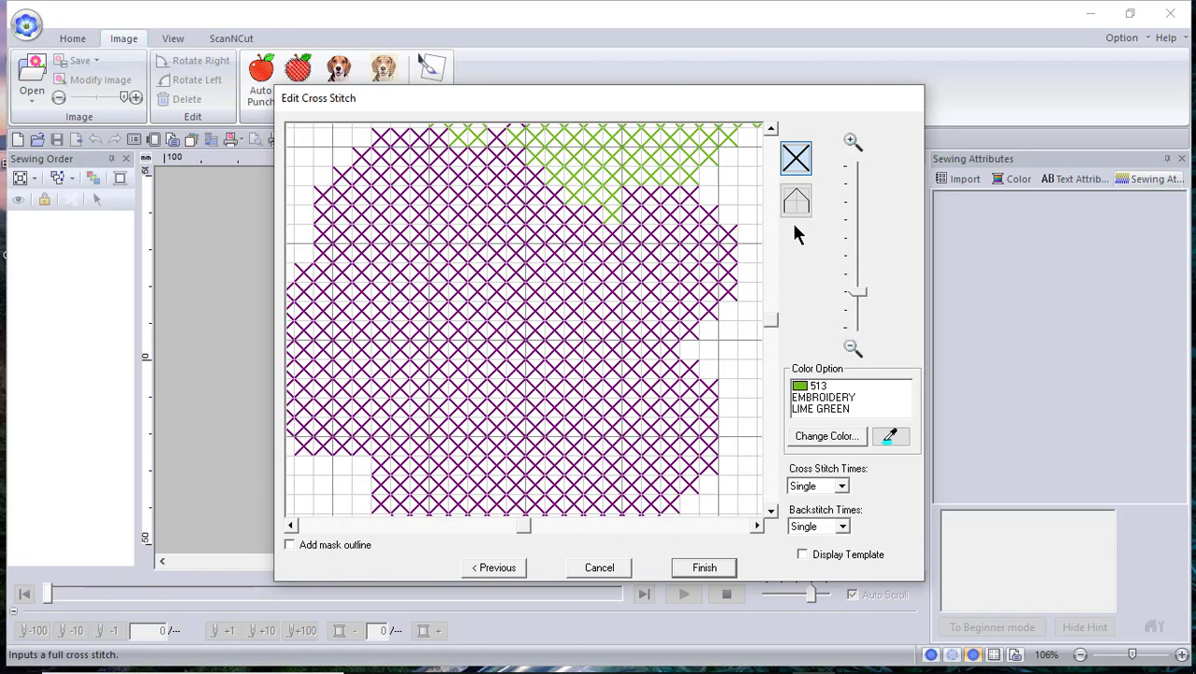
click(797, 201)
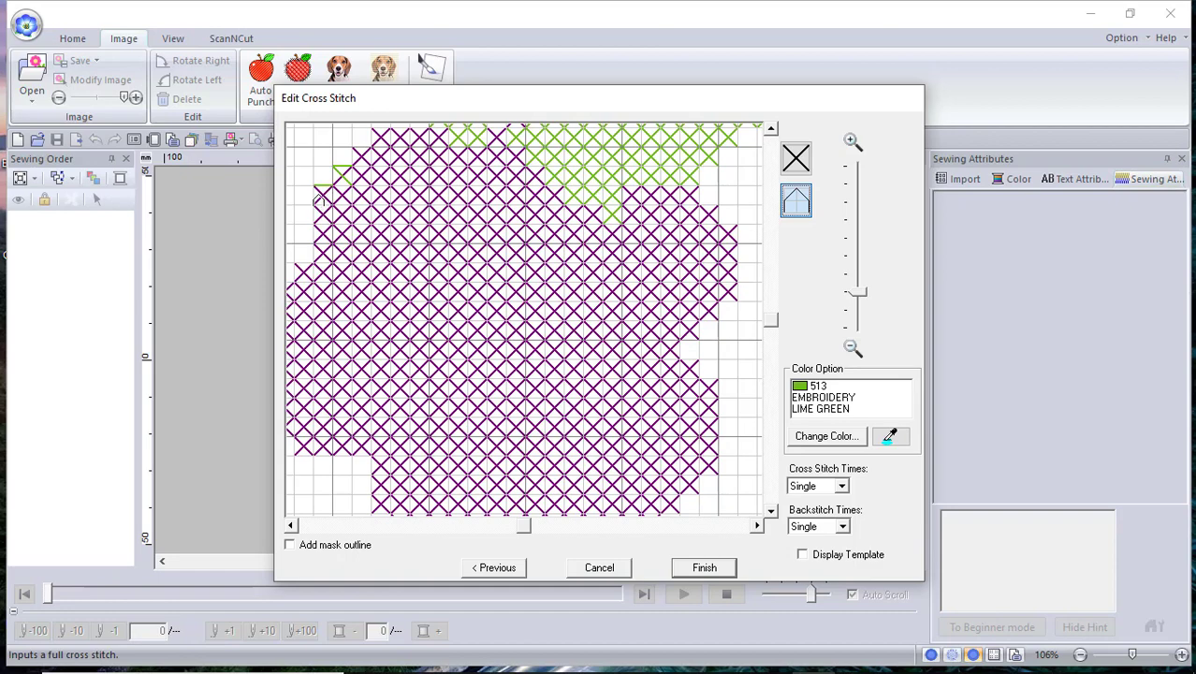
click(320, 196)
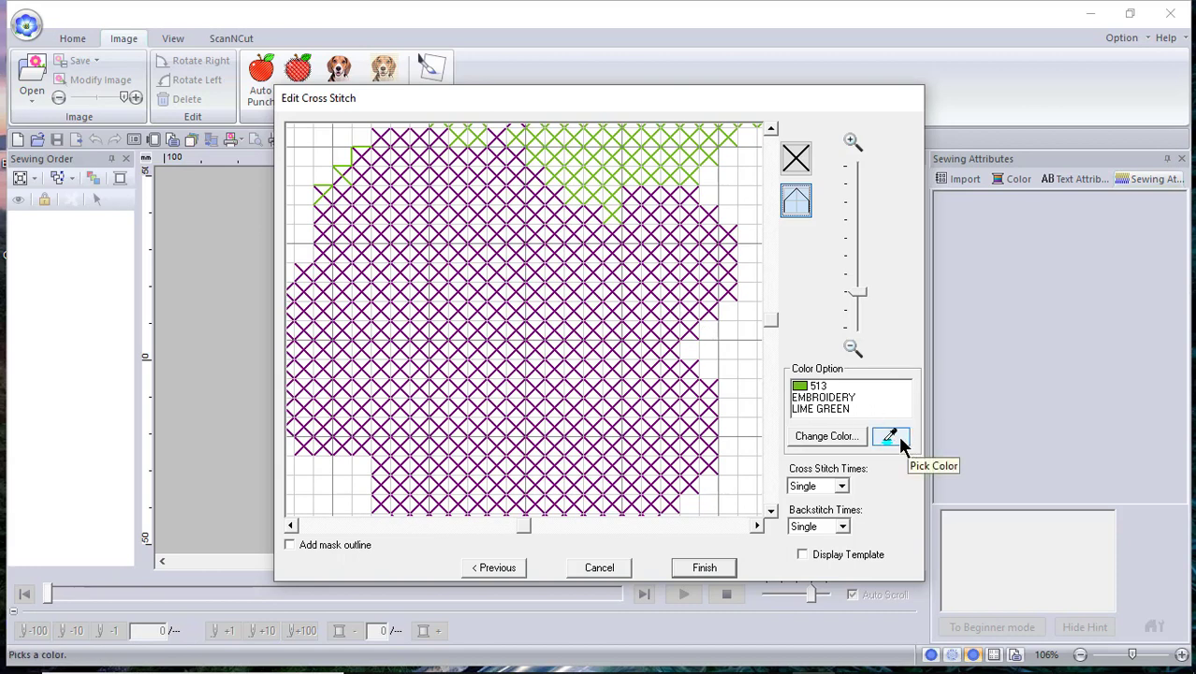
Step: Pick the purple grape colour and backstitch a cell on the grapes' upper-left edge
click(898, 435)
click(515, 331)
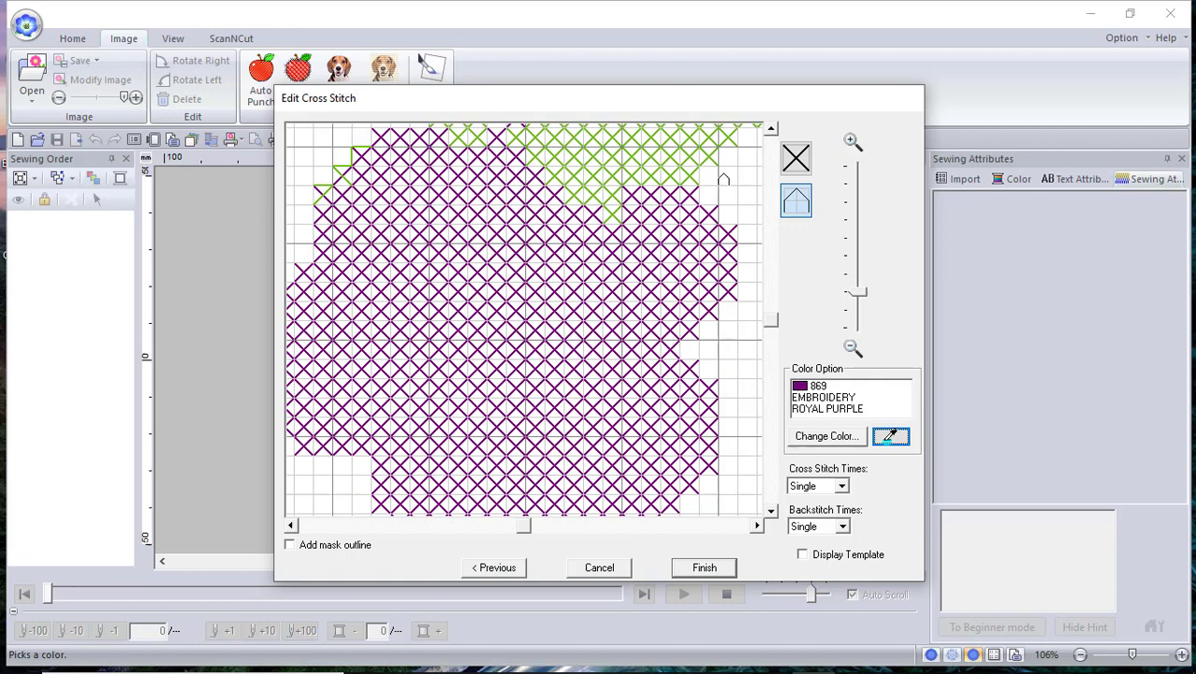
click(796, 201)
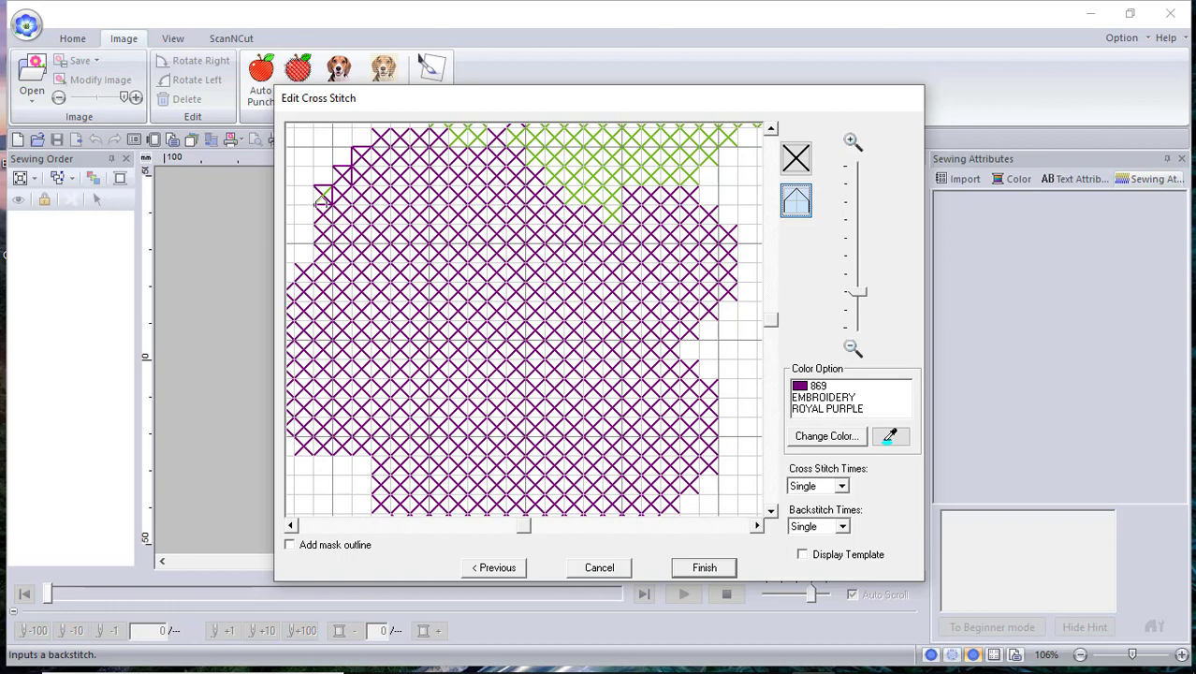
click(322, 195)
Step: Regenerate the grapes with Double cross stitches and Triple backstitches, then finish to place them
click(496, 567)
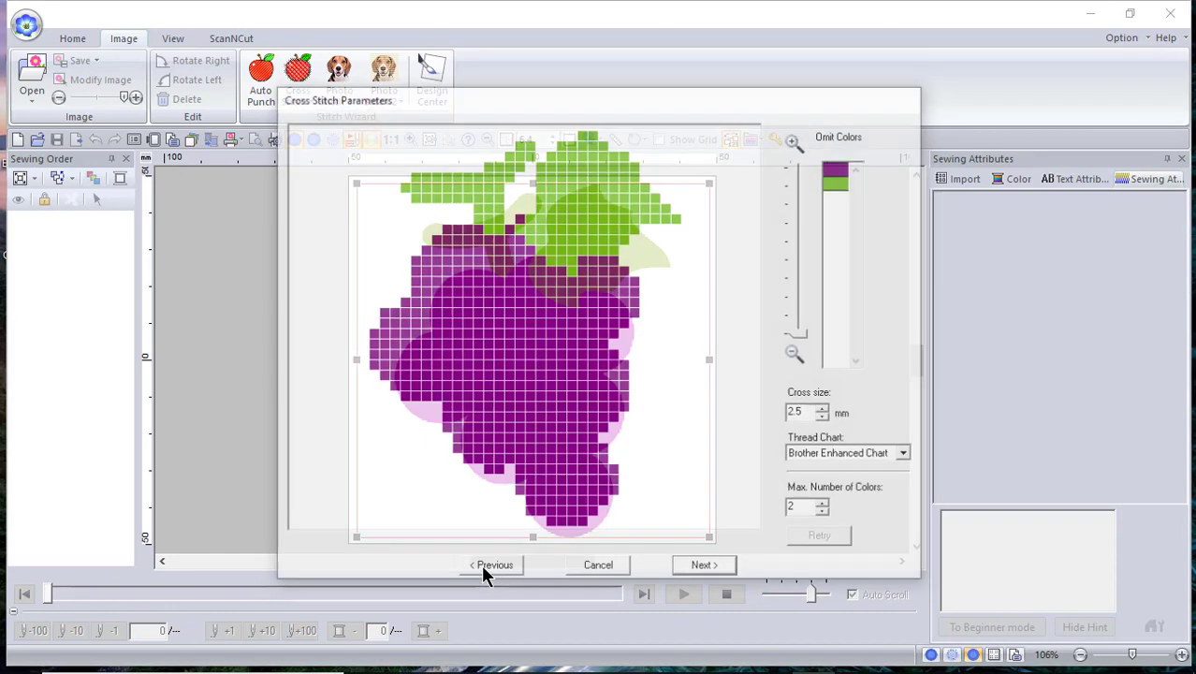
click(717, 566)
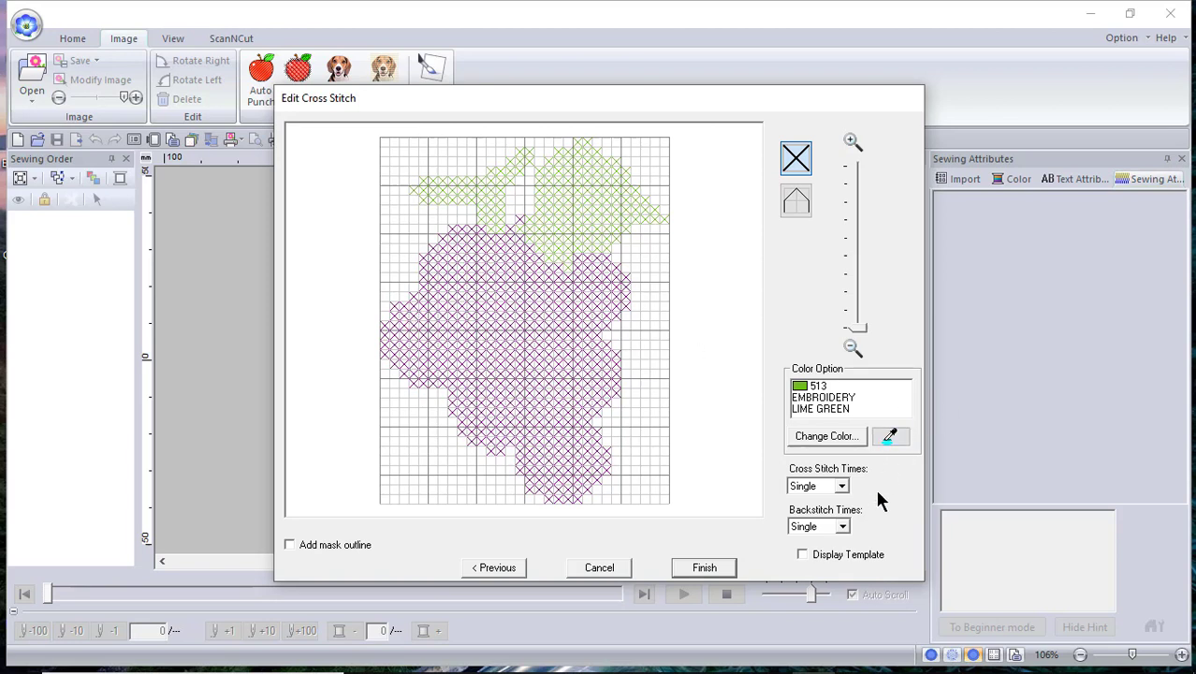
click(842, 484)
click(833, 514)
click(845, 526)
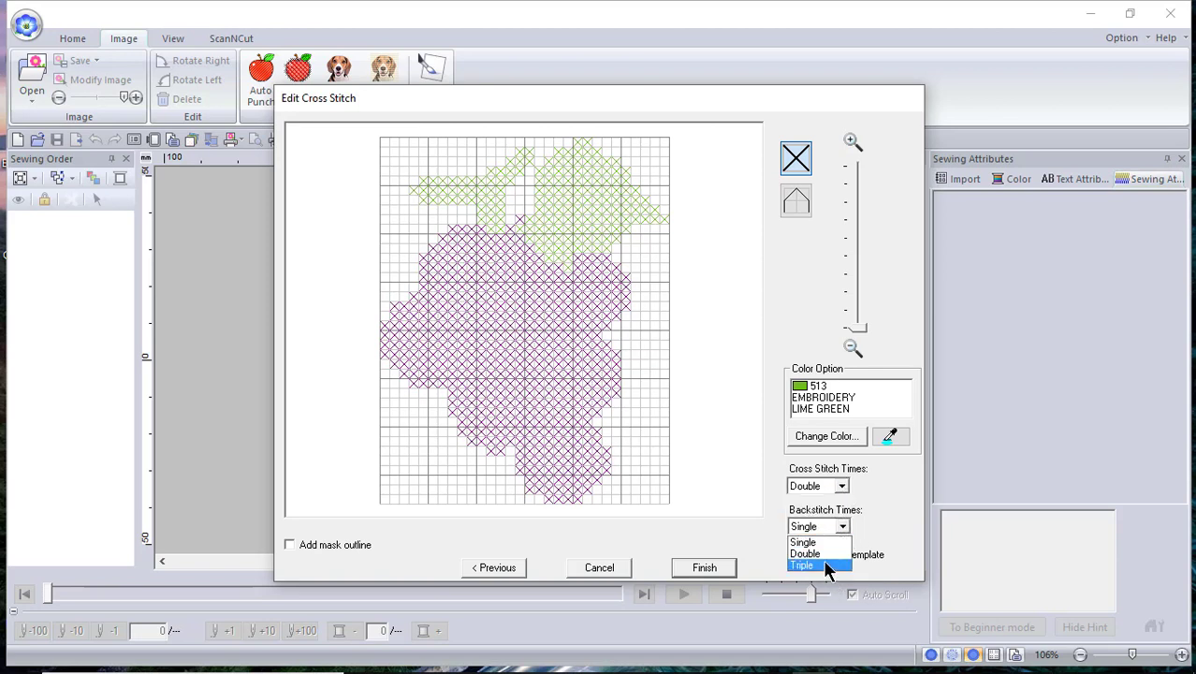
click(827, 566)
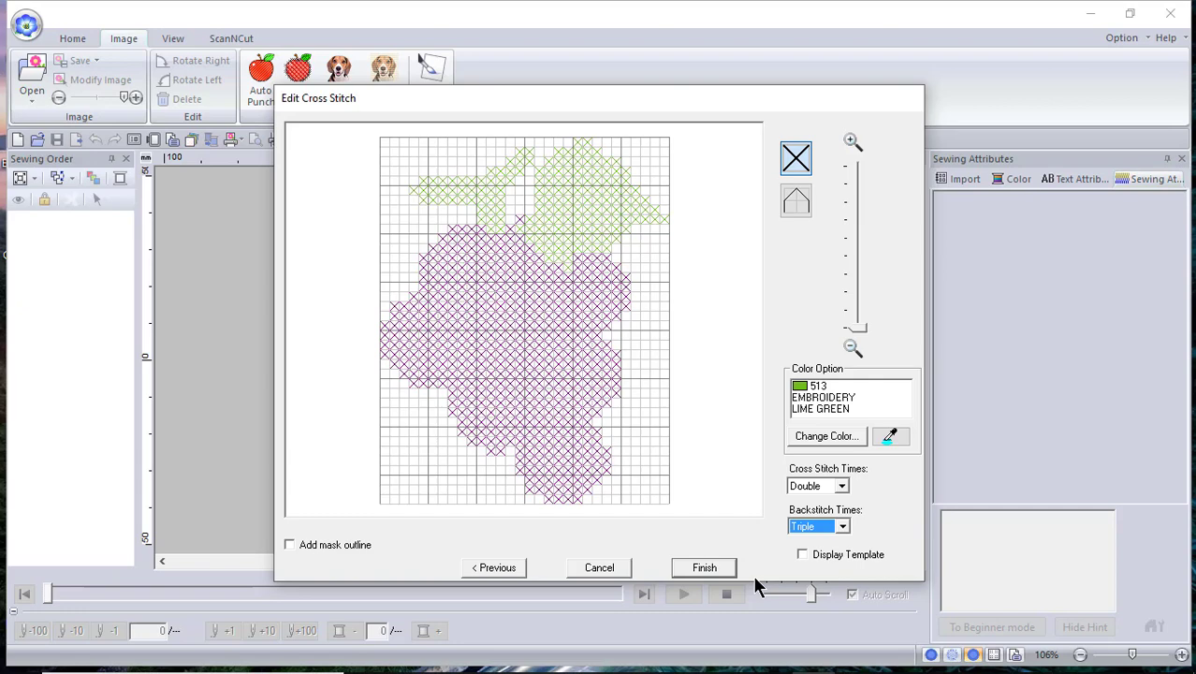
click(705, 567)
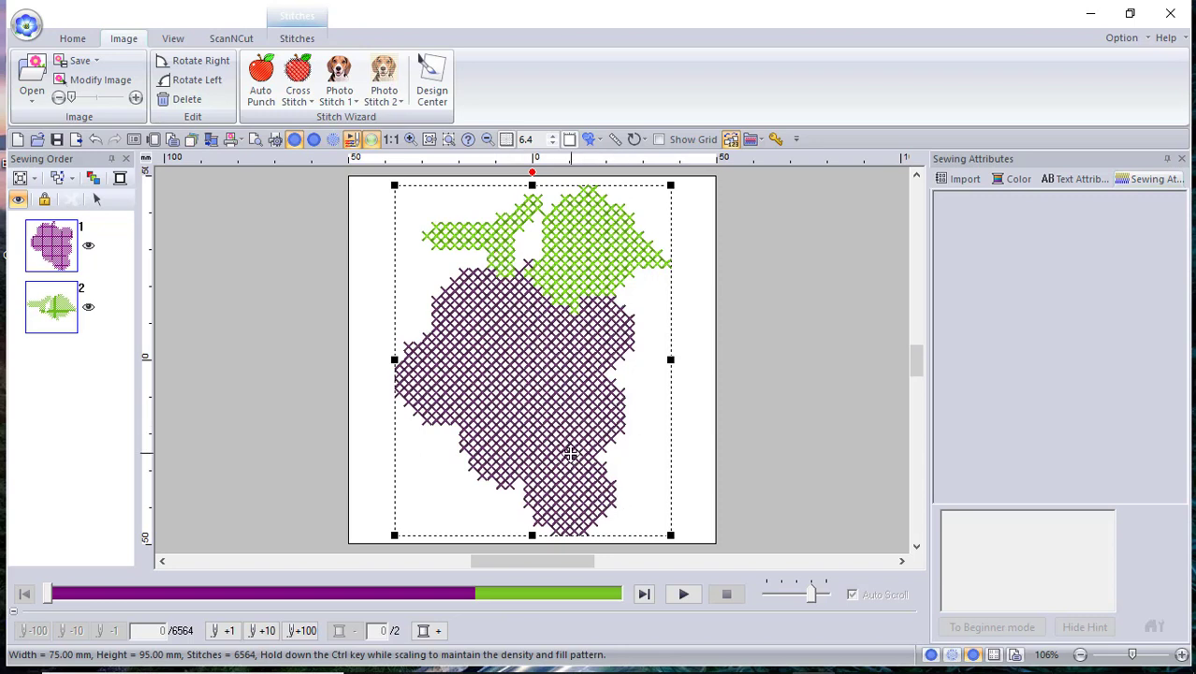
Step: Simulate the 6564-stitch grape sewing, stop it, and select the design
click(683, 593)
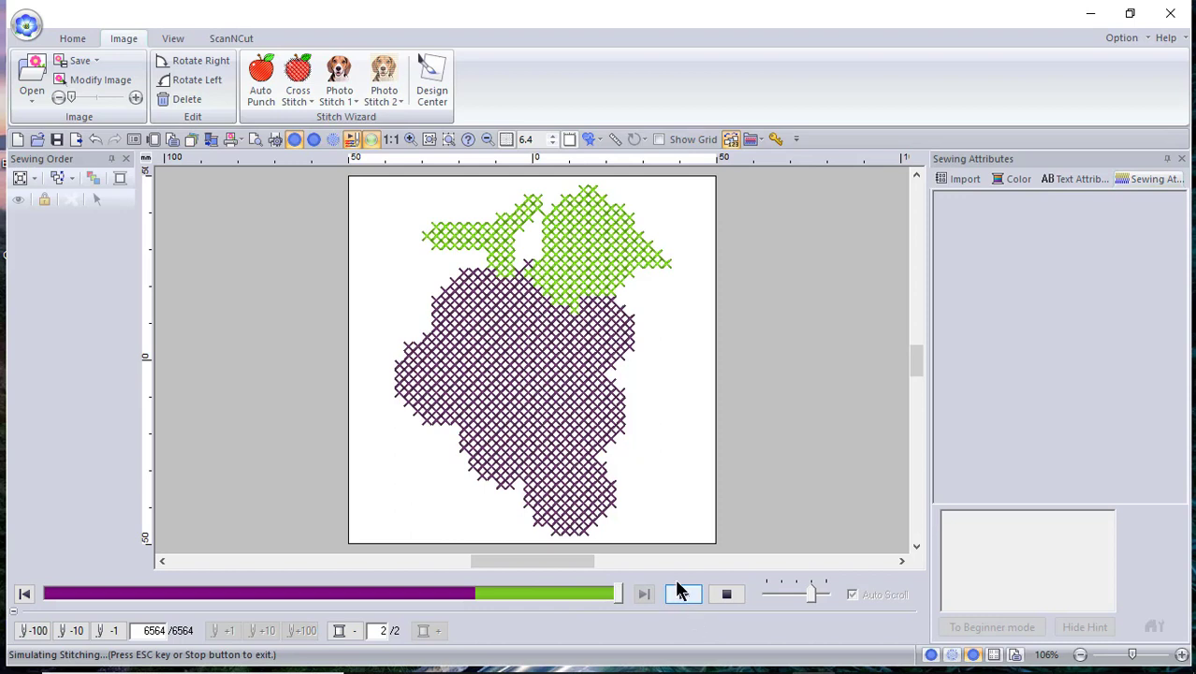
click(726, 595)
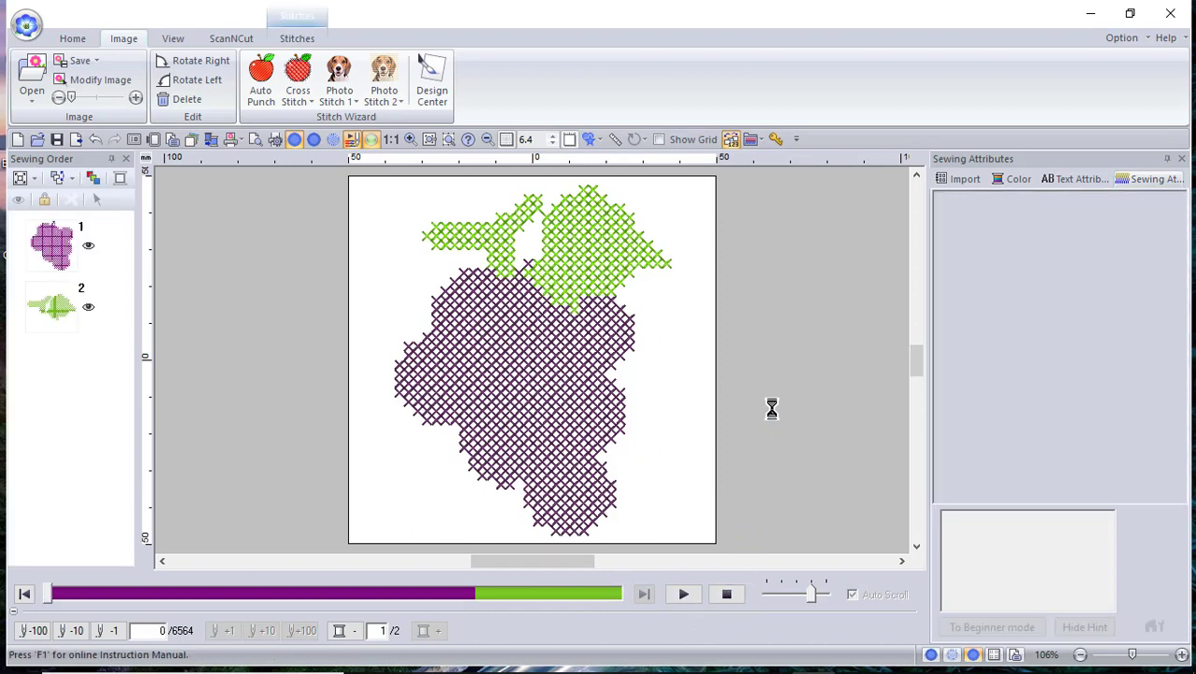
click(644, 417)
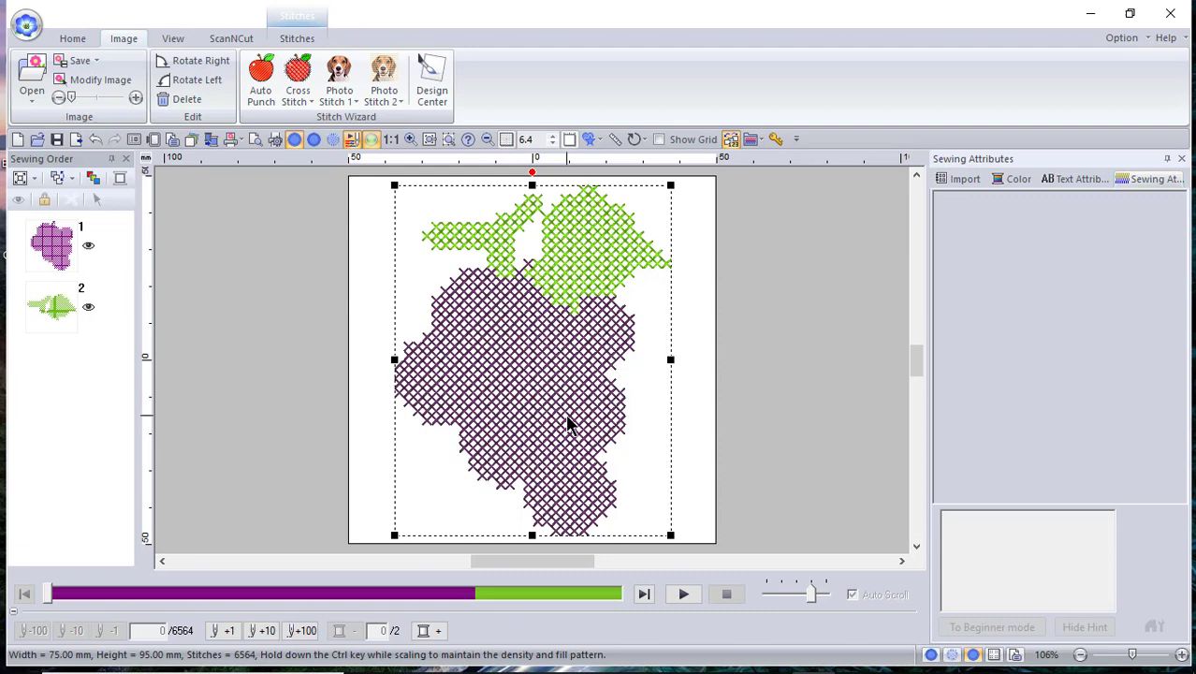
Step: Switch to Point Edit Stitch mode and zoom in on the grapes' left side
click(79, 38)
click(30, 101)
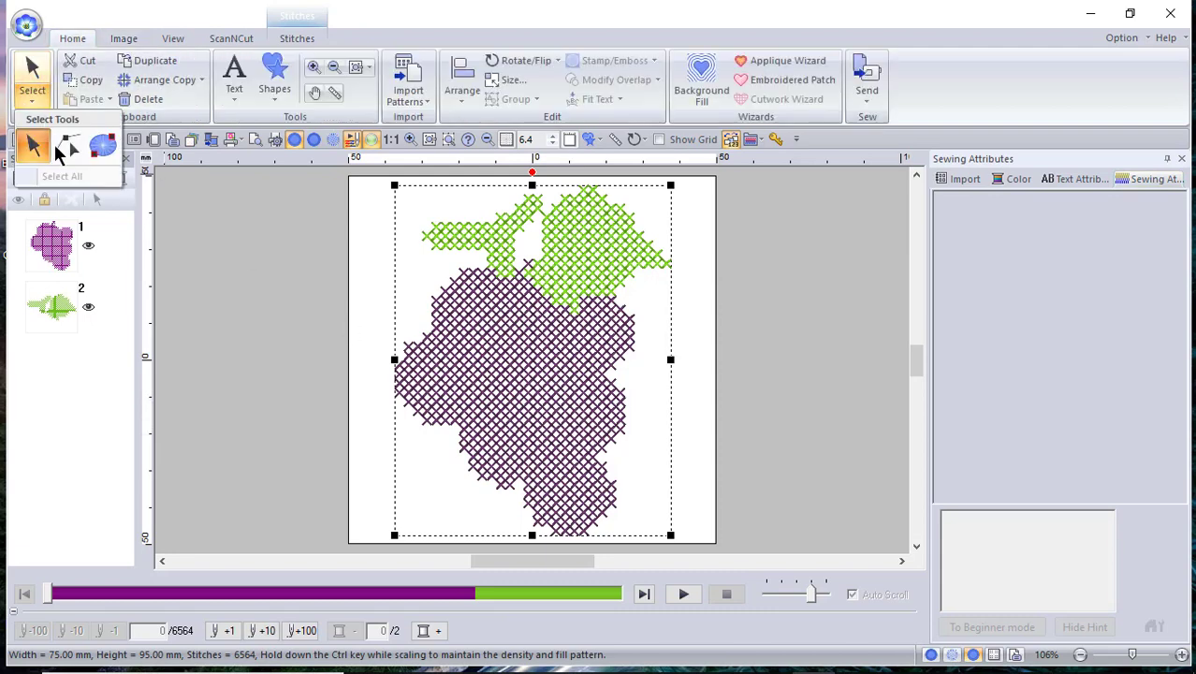
click(69, 148)
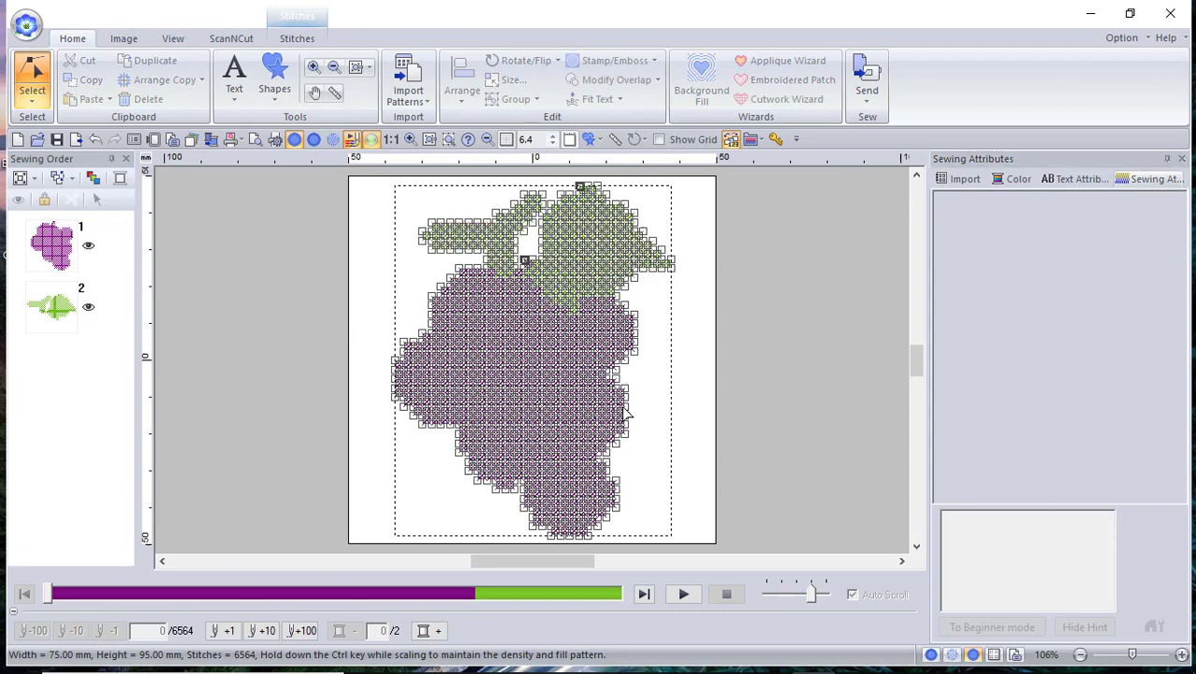
click(314, 69)
drag(351, 238, 450, 394)
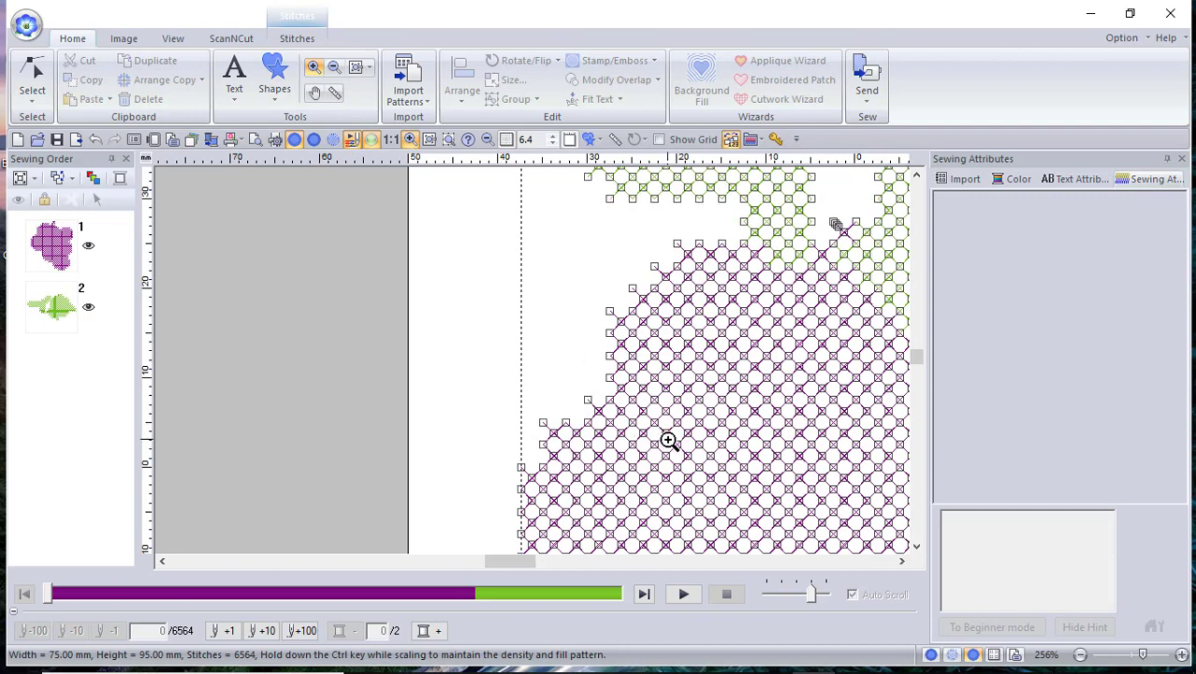
Step: Start a new design without saving the grapes and launch the Color cross-stitch wizard
click(26, 25)
click(38, 72)
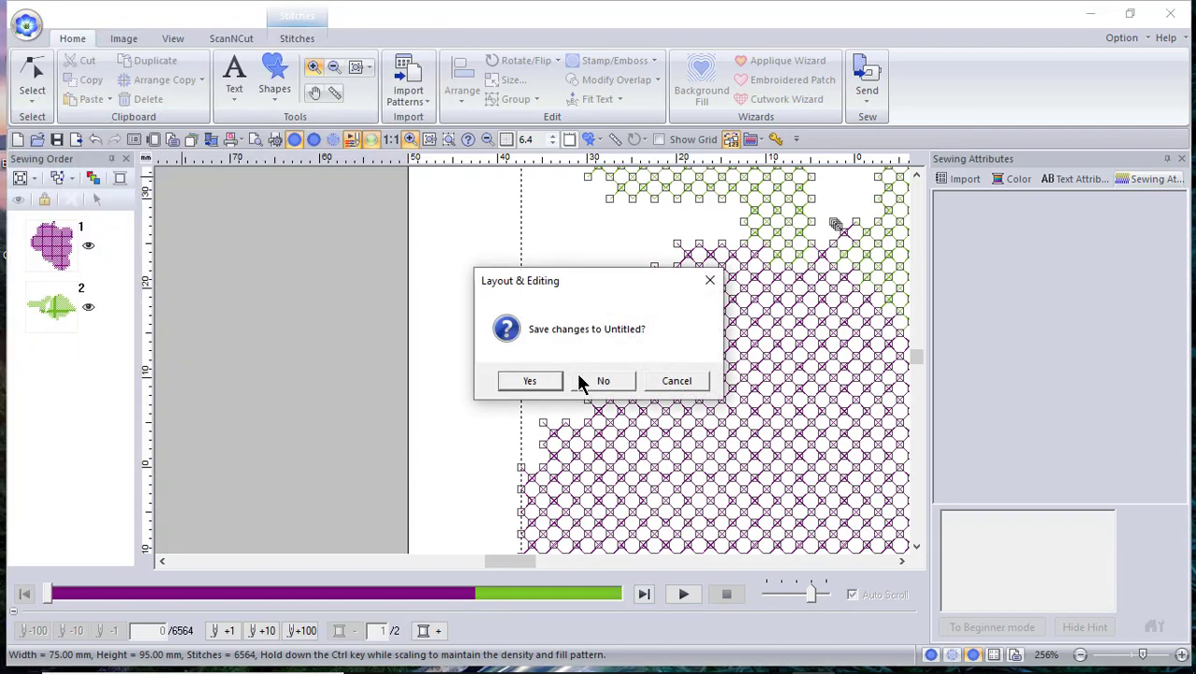
click(603, 381)
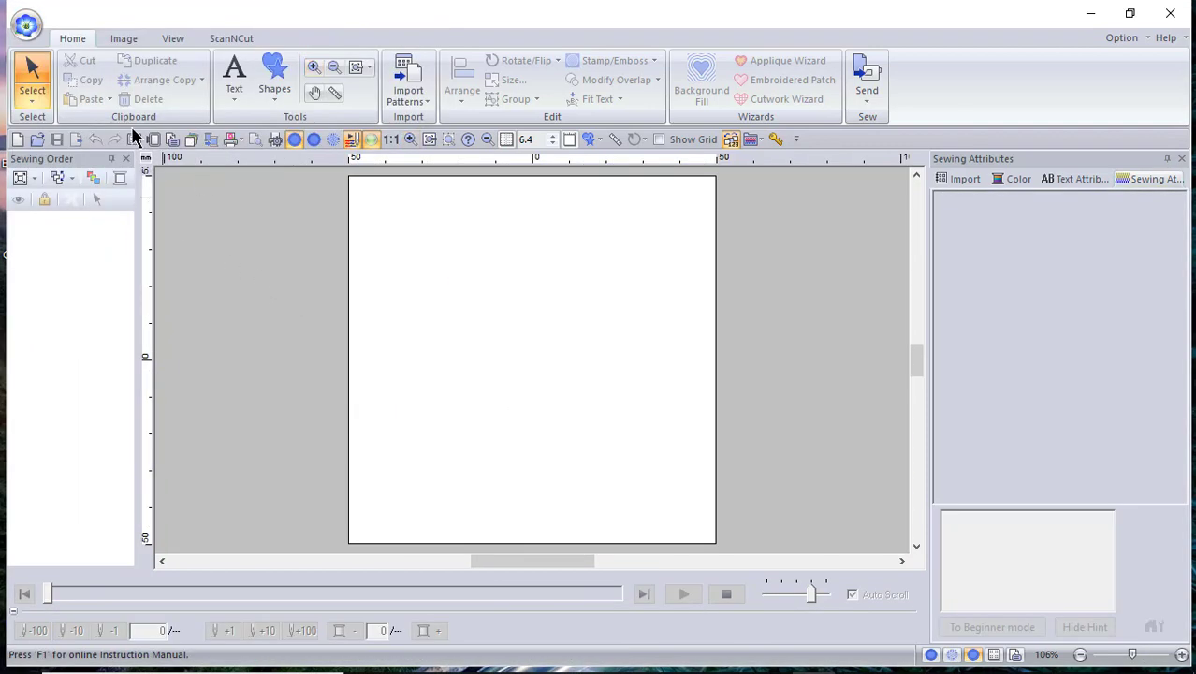
click(122, 42)
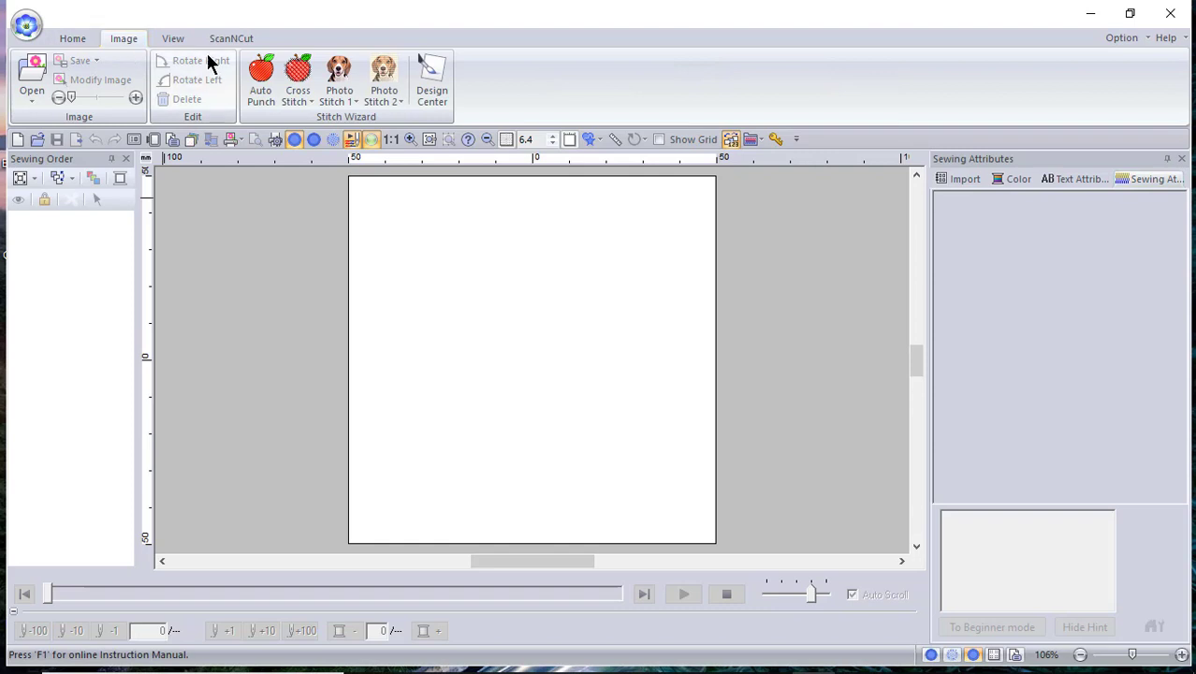
click(297, 77)
click(318, 136)
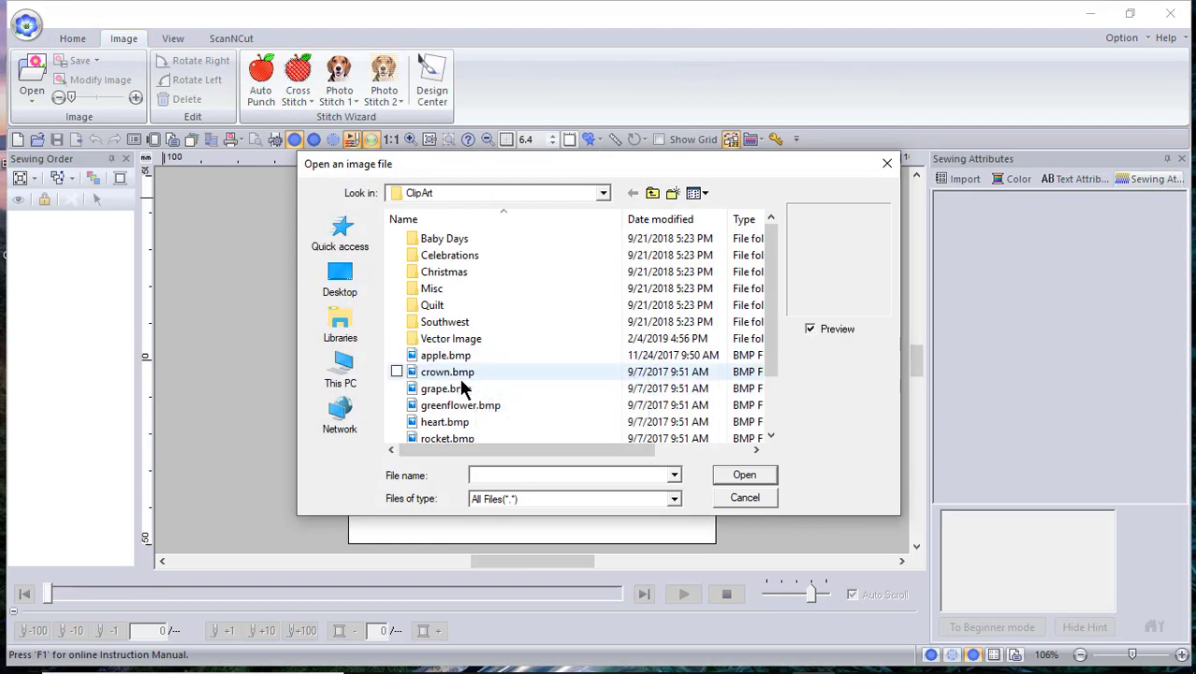
Step: Browse from the C: drive through Users and the user's Desktop into the Artwork folder
click(341, 370)
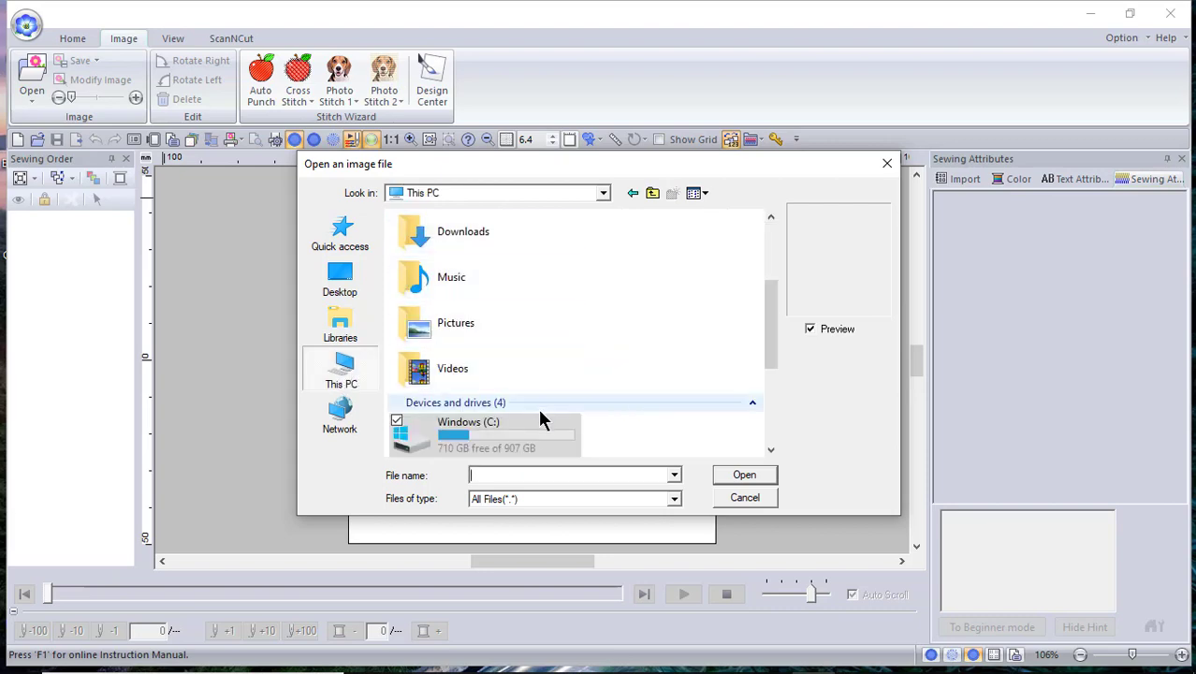
double_click(519, 425)
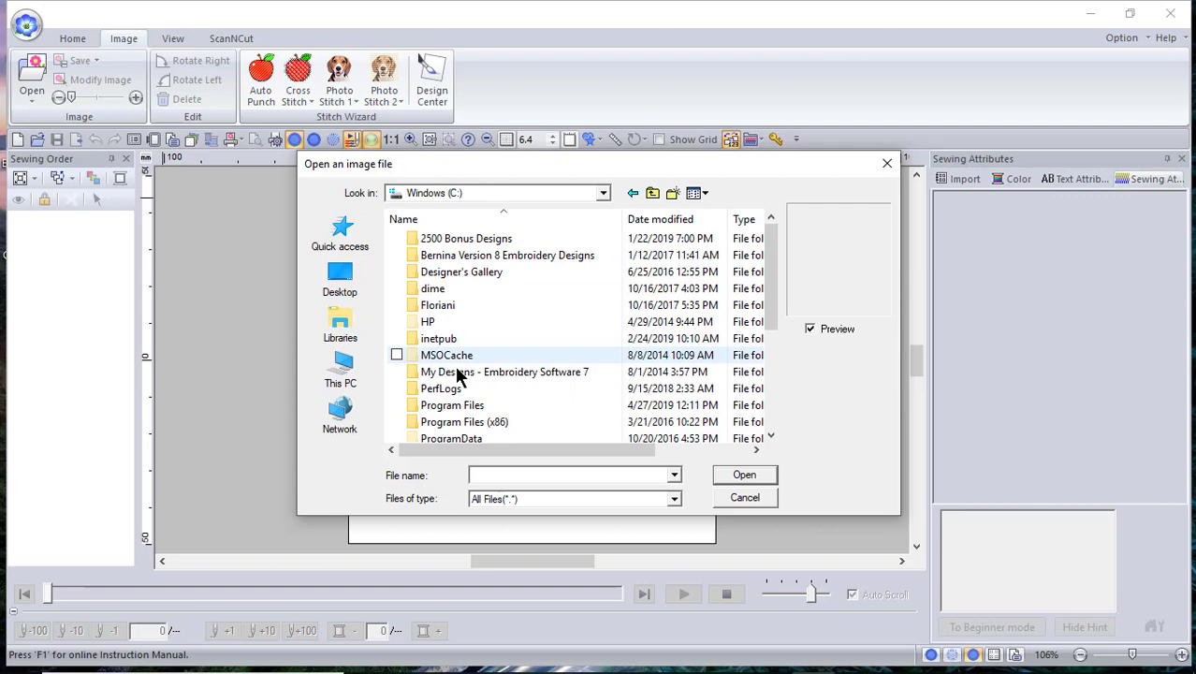
scroll(456, 360, down, 1)
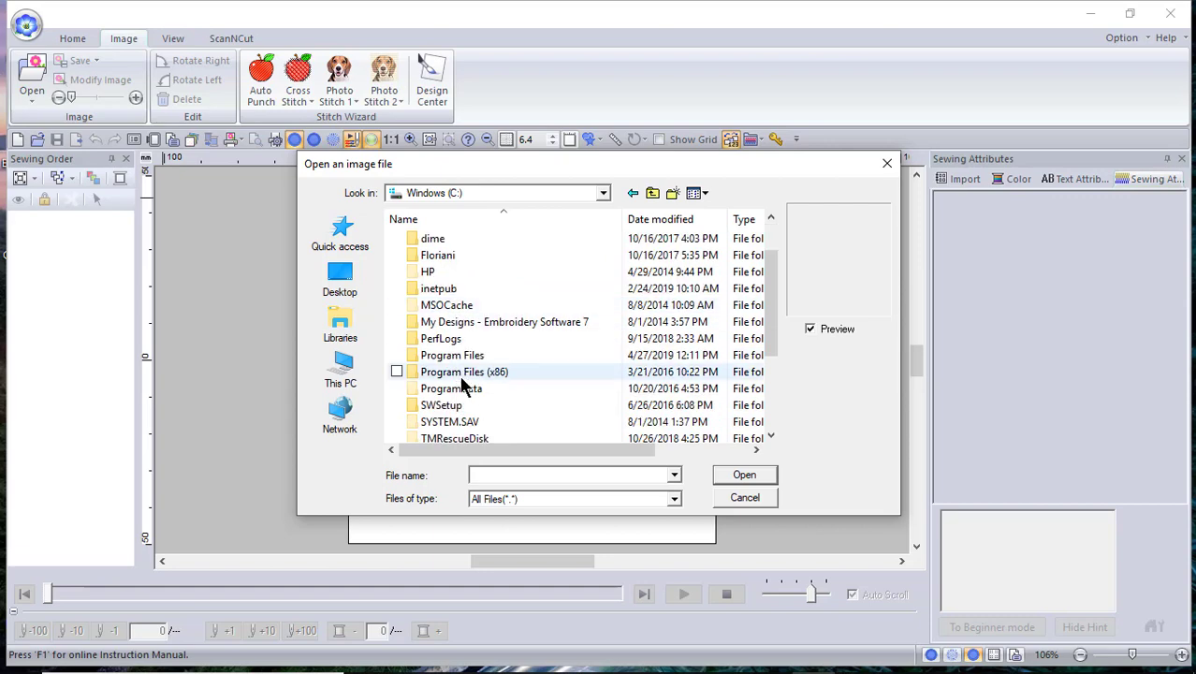
scroll(459, 373, down, 1)
scroll(462, 386, down, 1)
scroll(460, 379, up, 3)
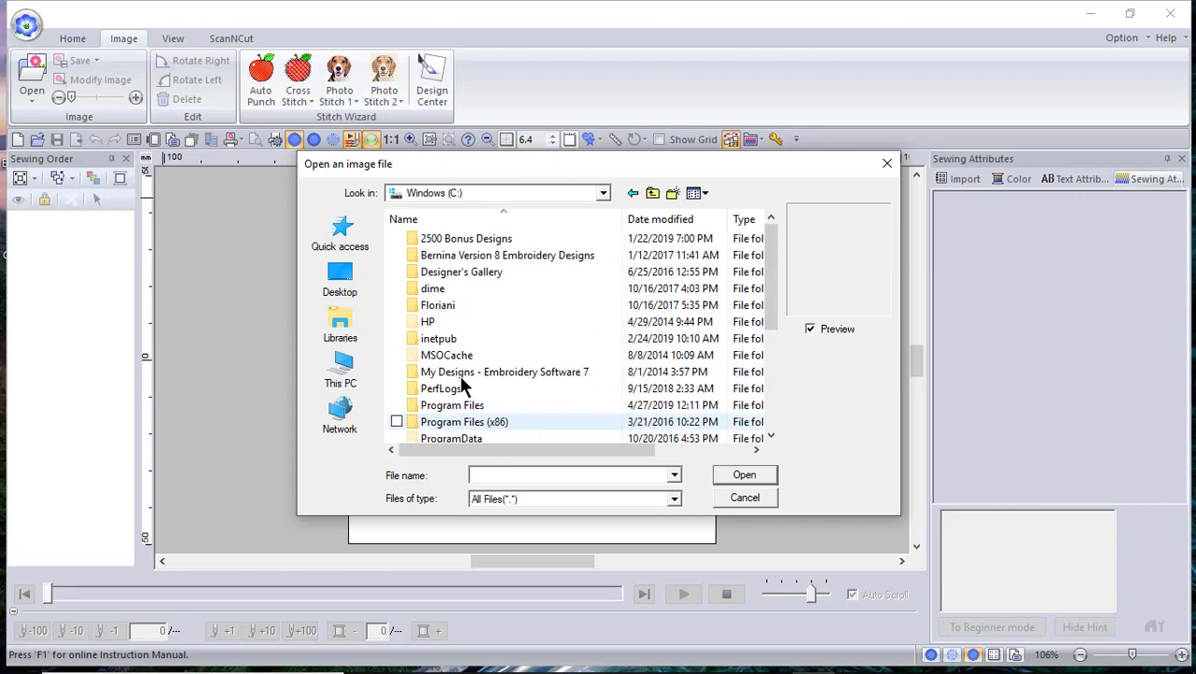
scroll(461, 337, down, 1)
scroll(473, 379, down, 1)
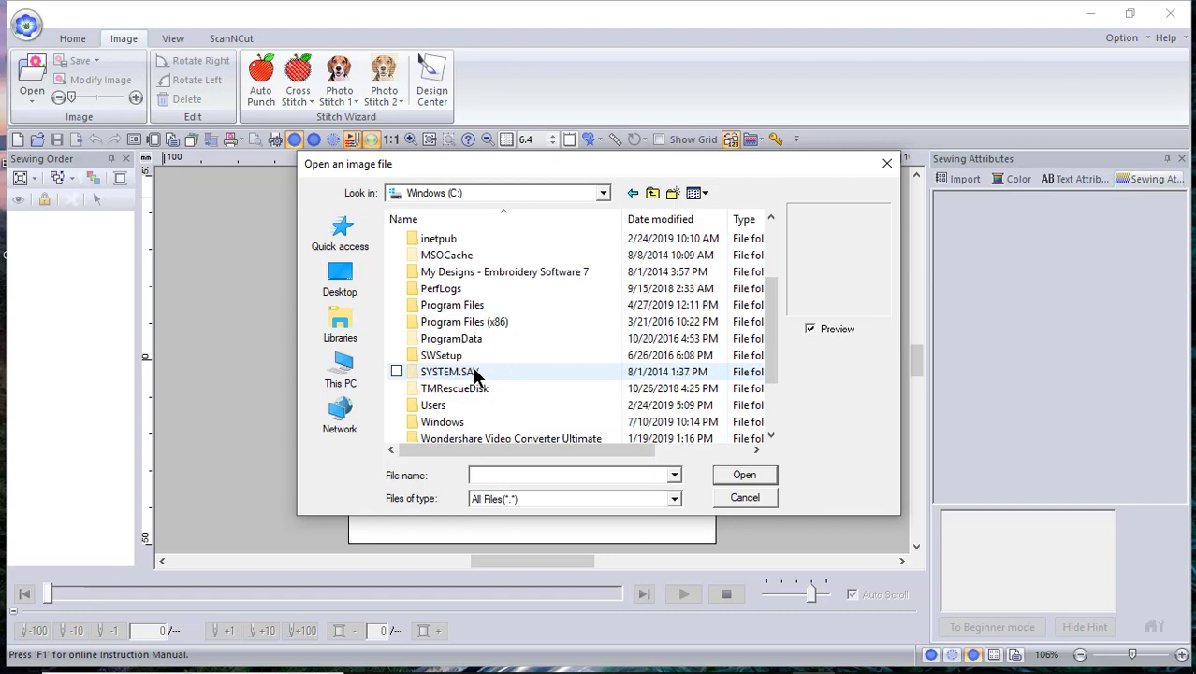
double_click(459, 405)
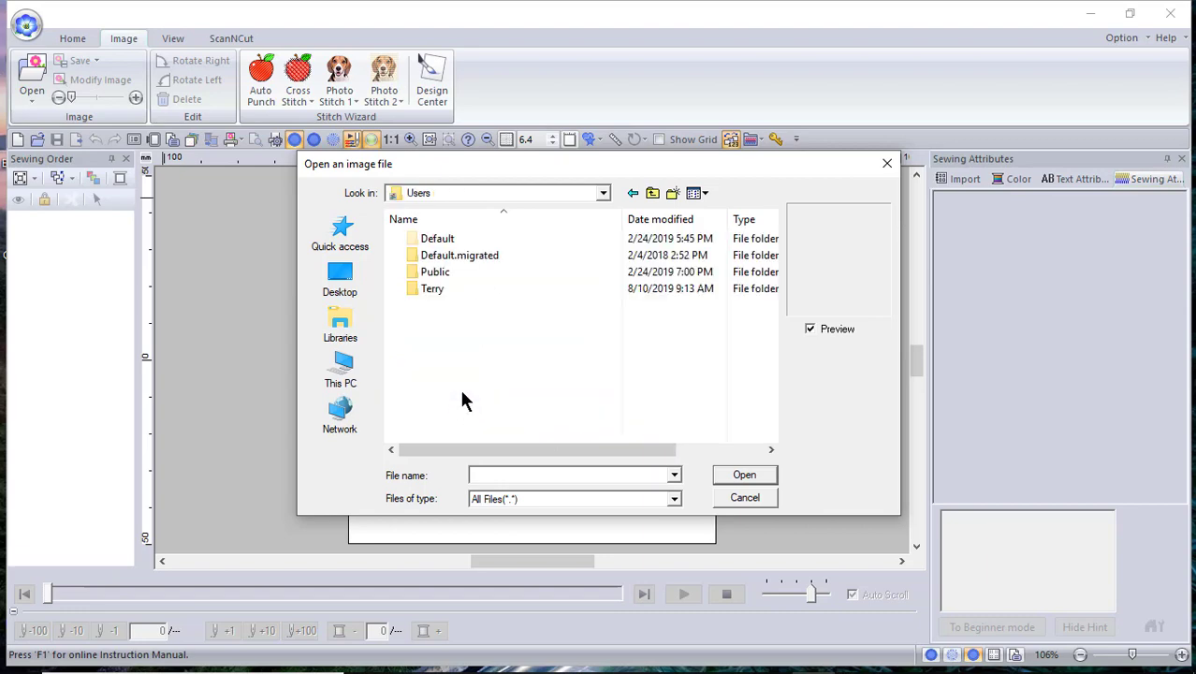
double_click(436, 290)
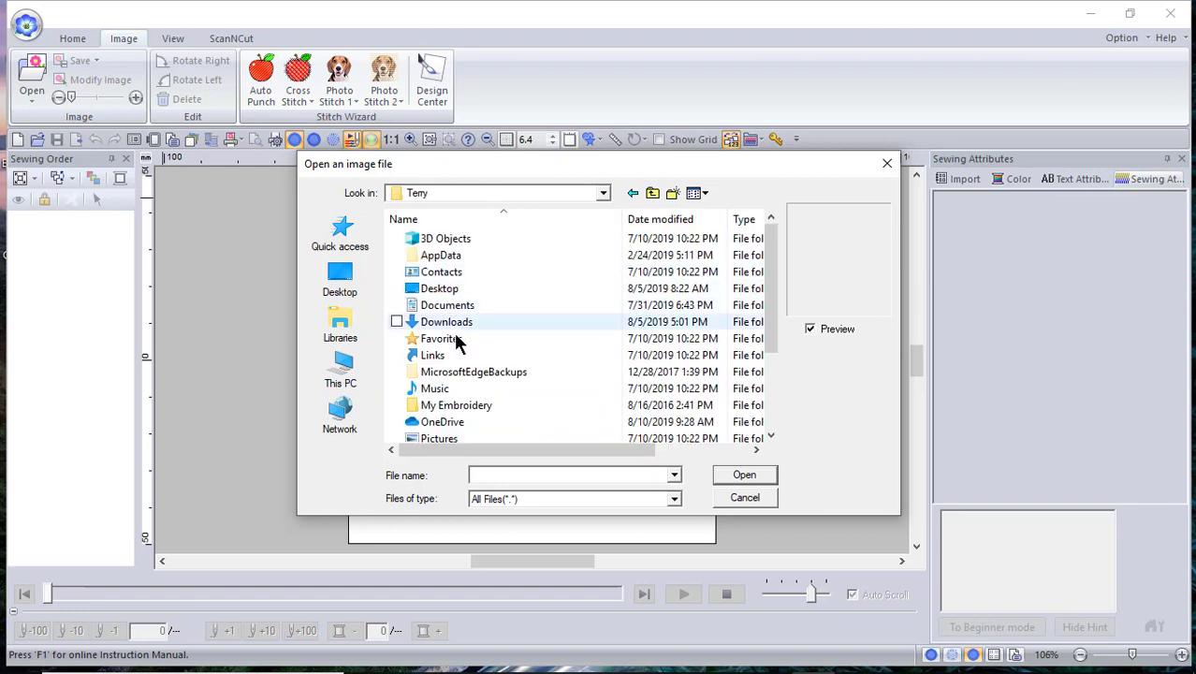
click(459, 308)
double_click(440, 289)
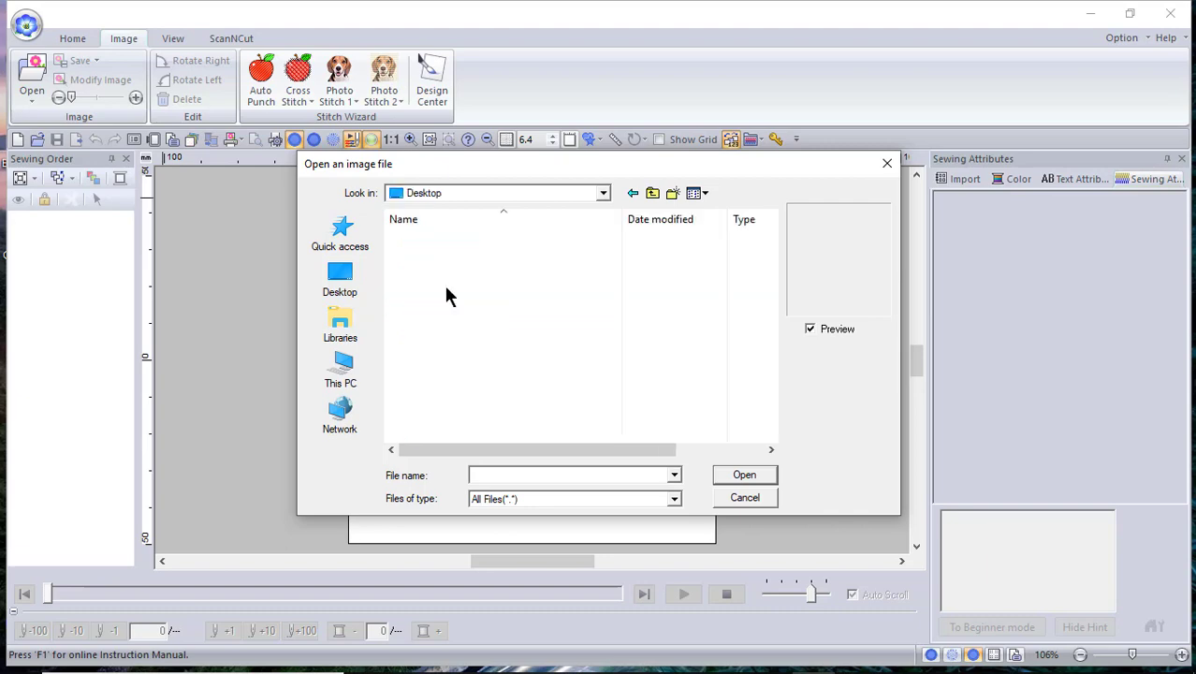
double_click(442, 272)
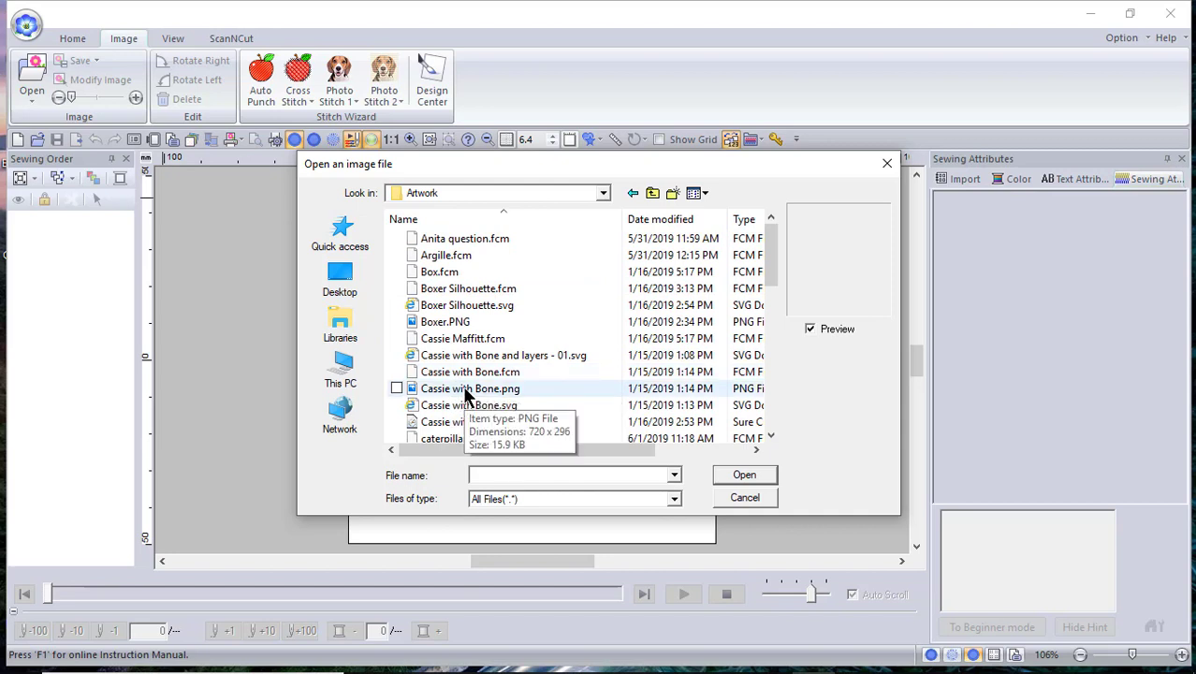
Step: Keep Files of type as All Files and select Cassie with Bone.png
click(673, 499)
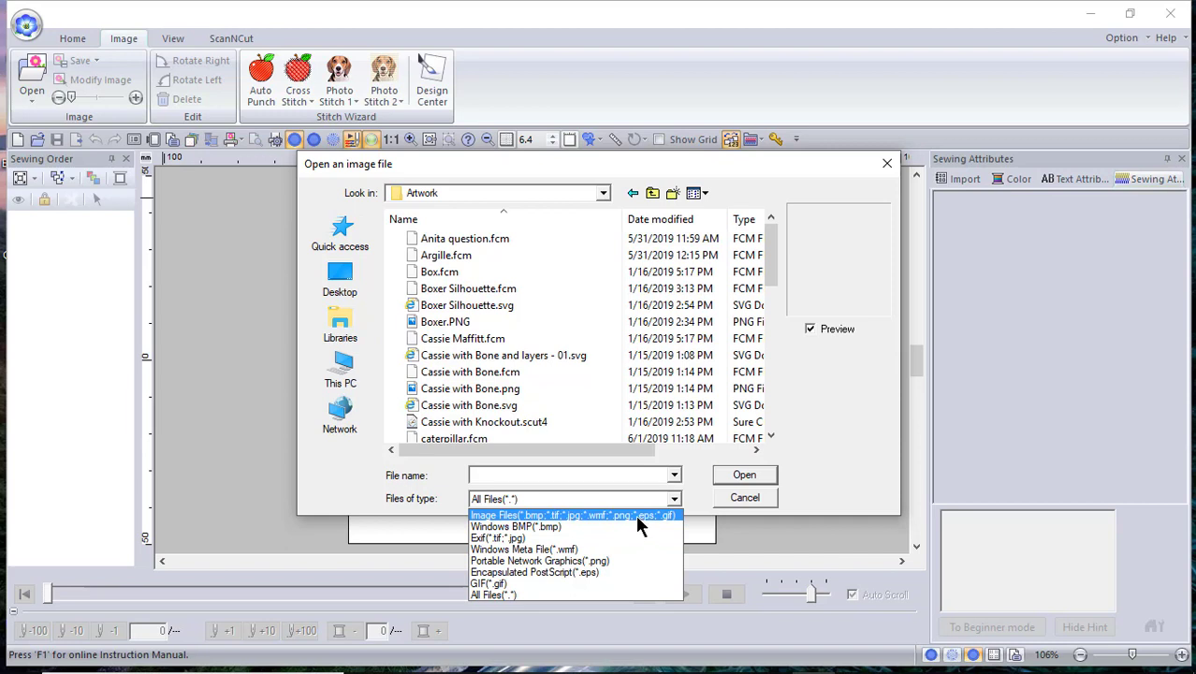
click(492, 392)
key(shift+Tab)
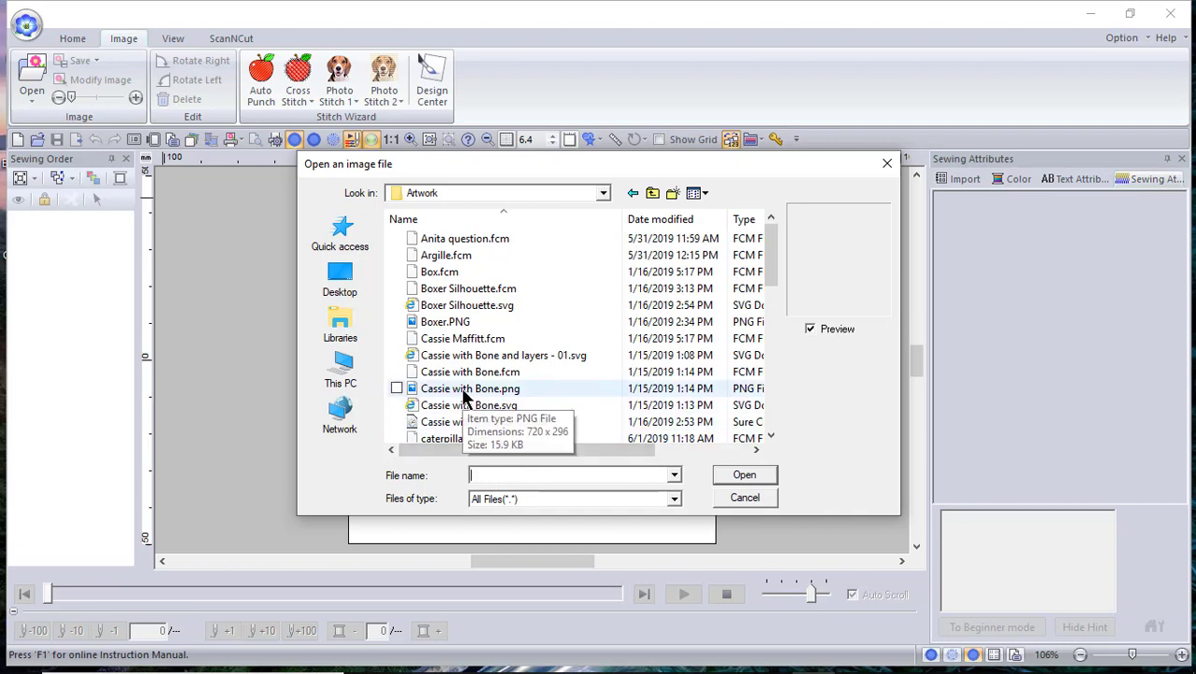
click(463, 389)
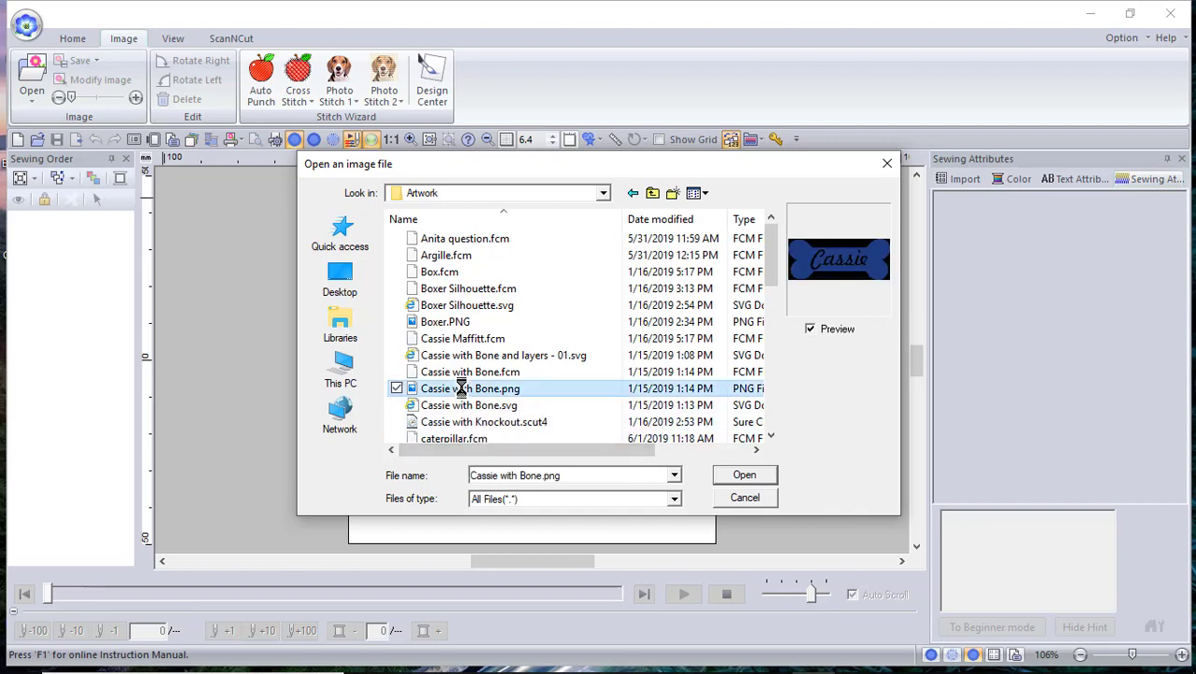
Step: Load Cassie with Bone.png, stretch a blank mask to its edges, and apply a bone-shaped clipping mask
click(765, 477)
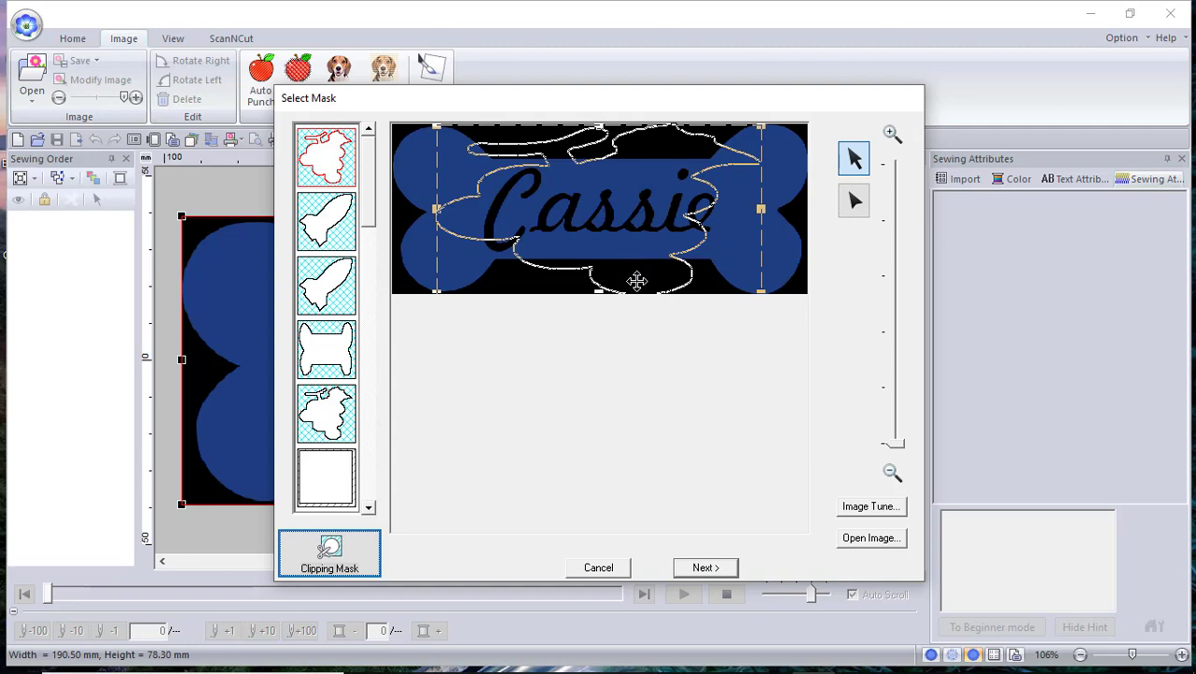
click(307, 486)
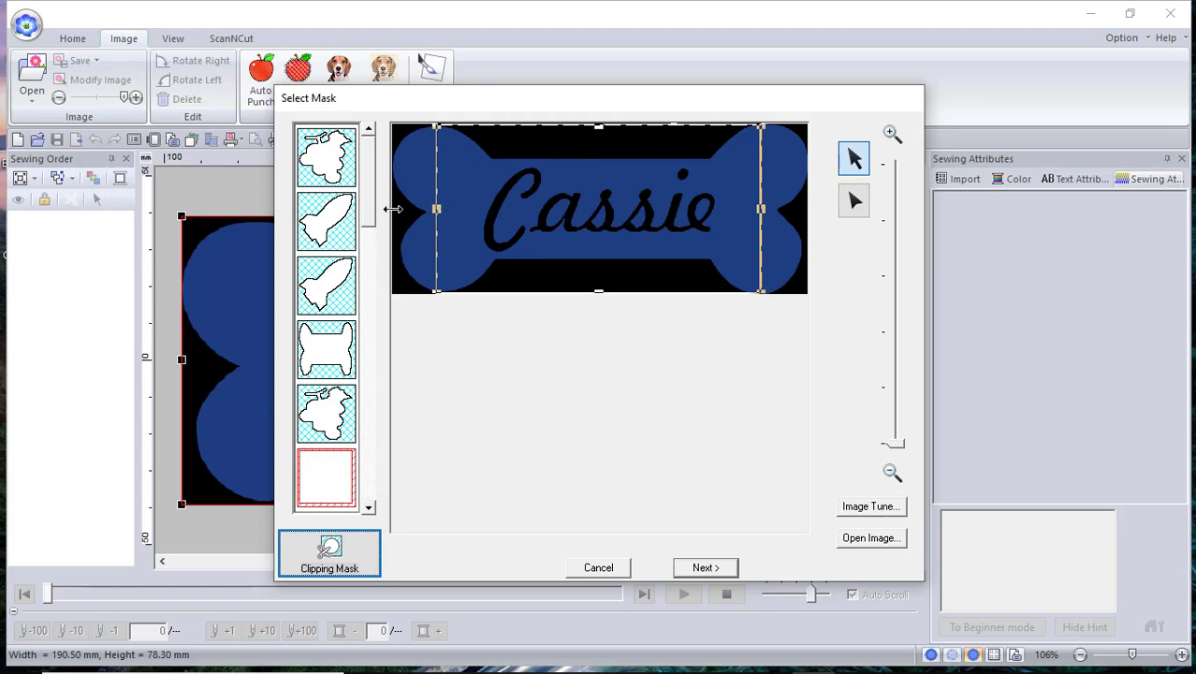
drag(393, 209, 380, 208)
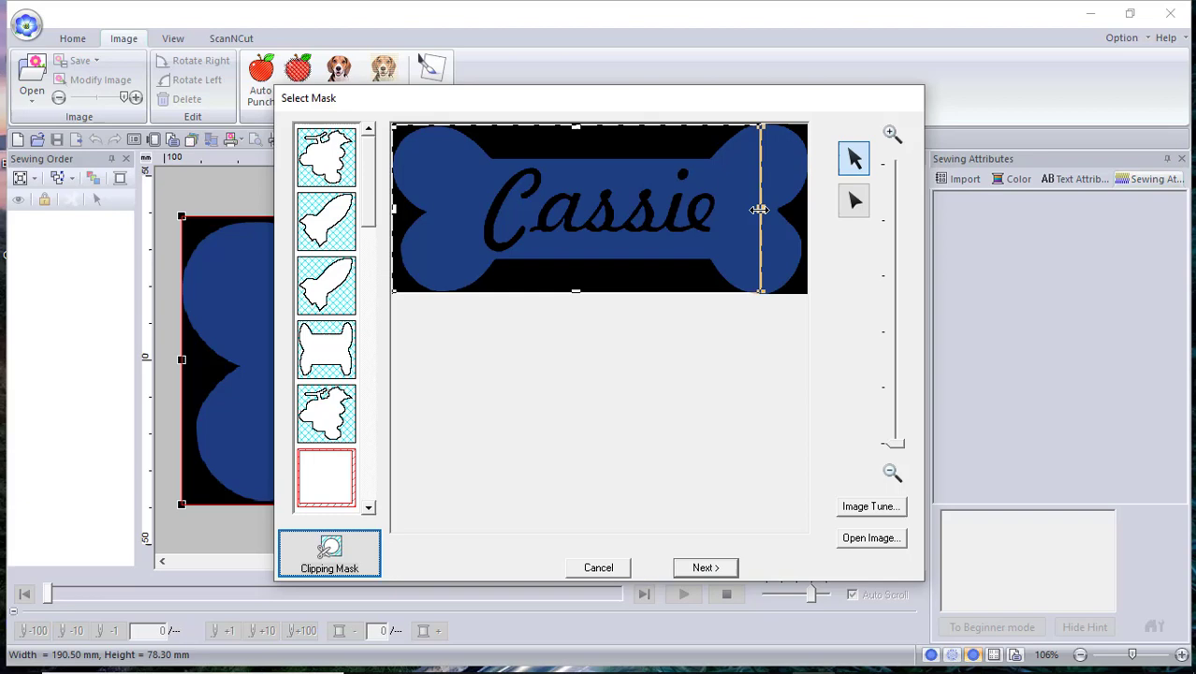
drag(759, 209, 848, 202)
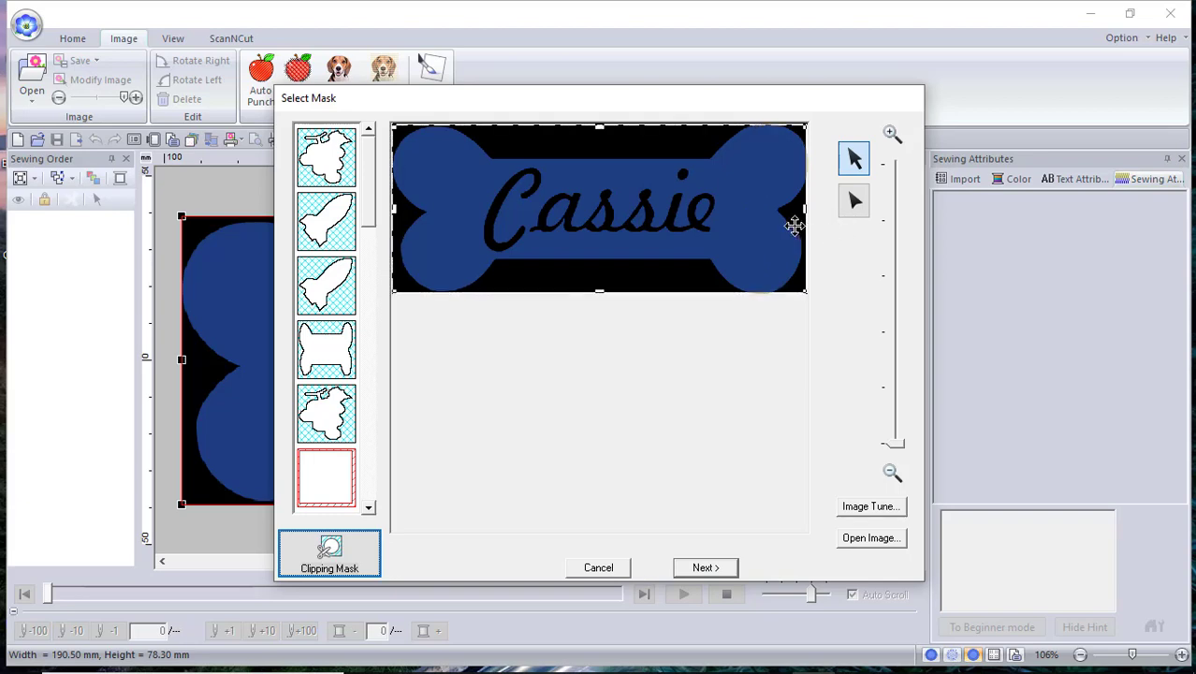
click(335, 568)
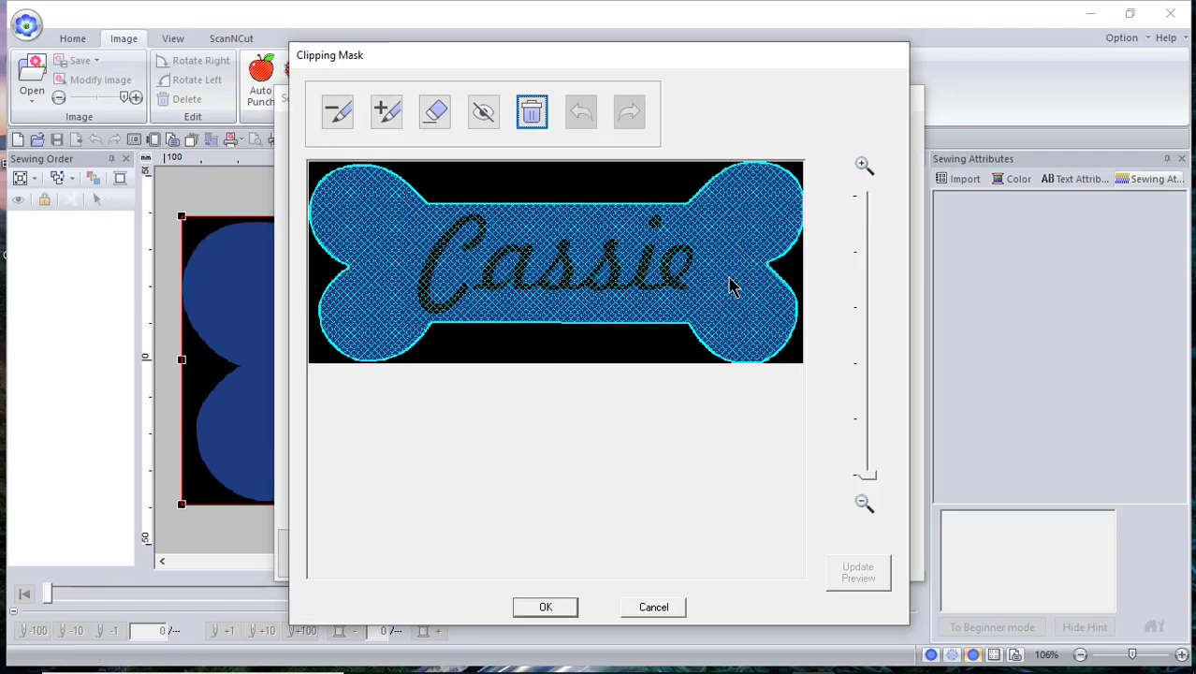
click(534, 612)
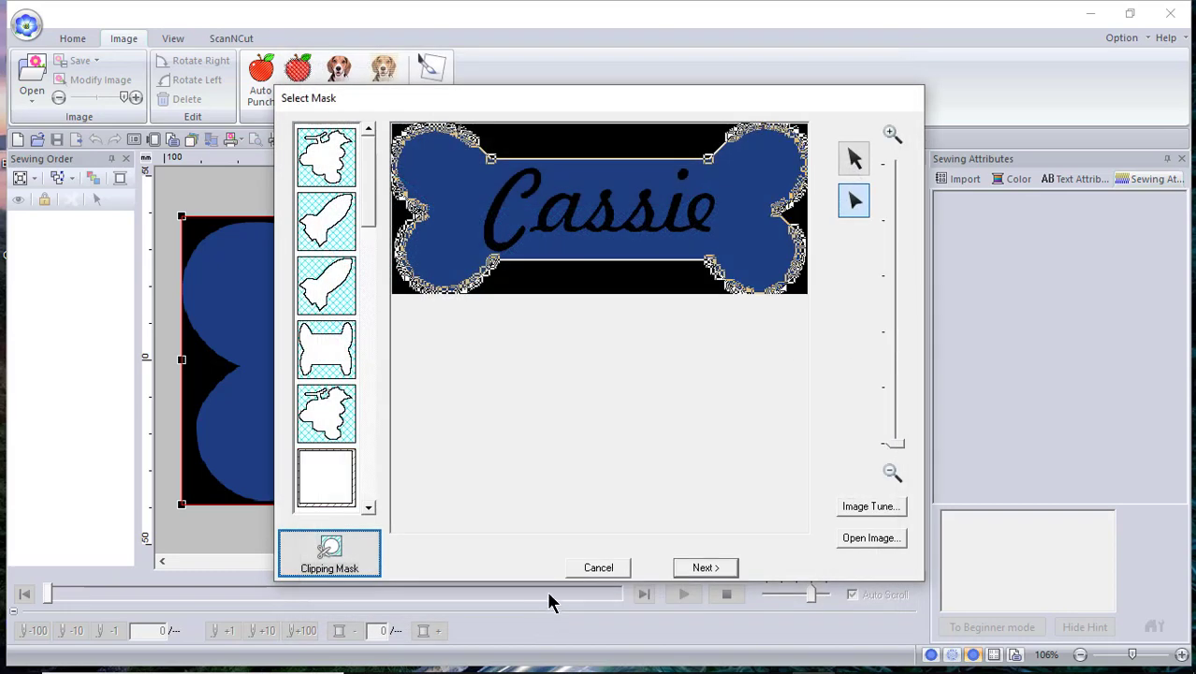
Step: Fit the bone image to the page at 94.9 × 38.7 mm and reach Cross Stitch Parameters
click(715, 574)
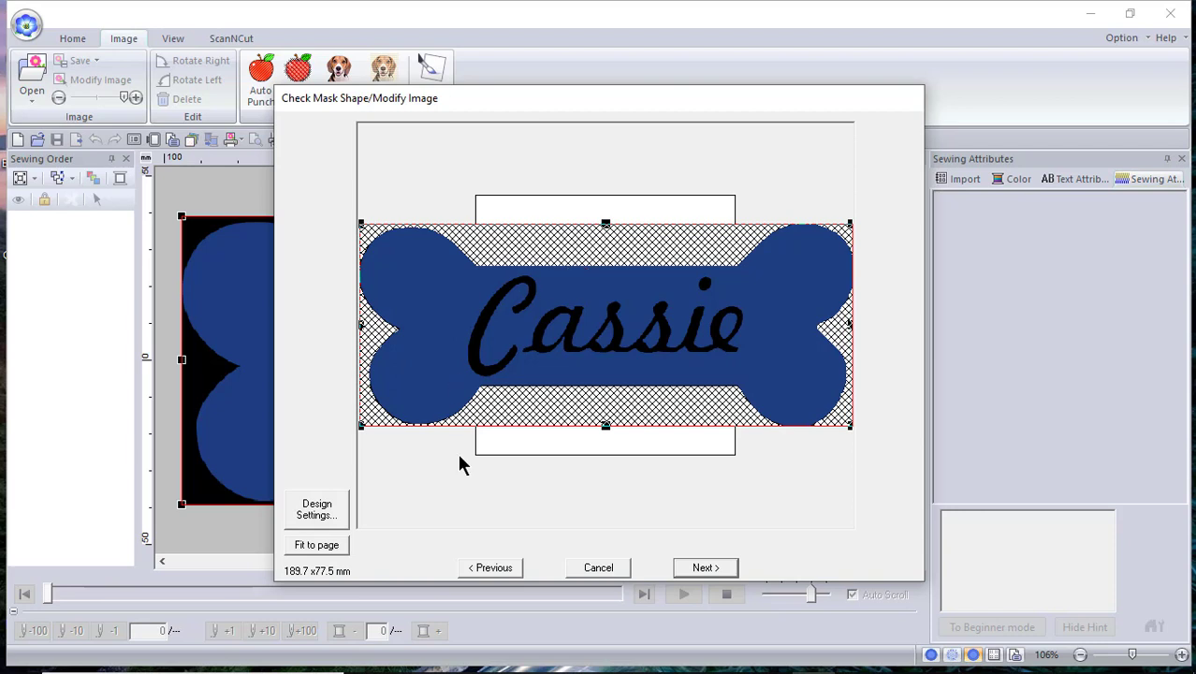
click(315, 545)
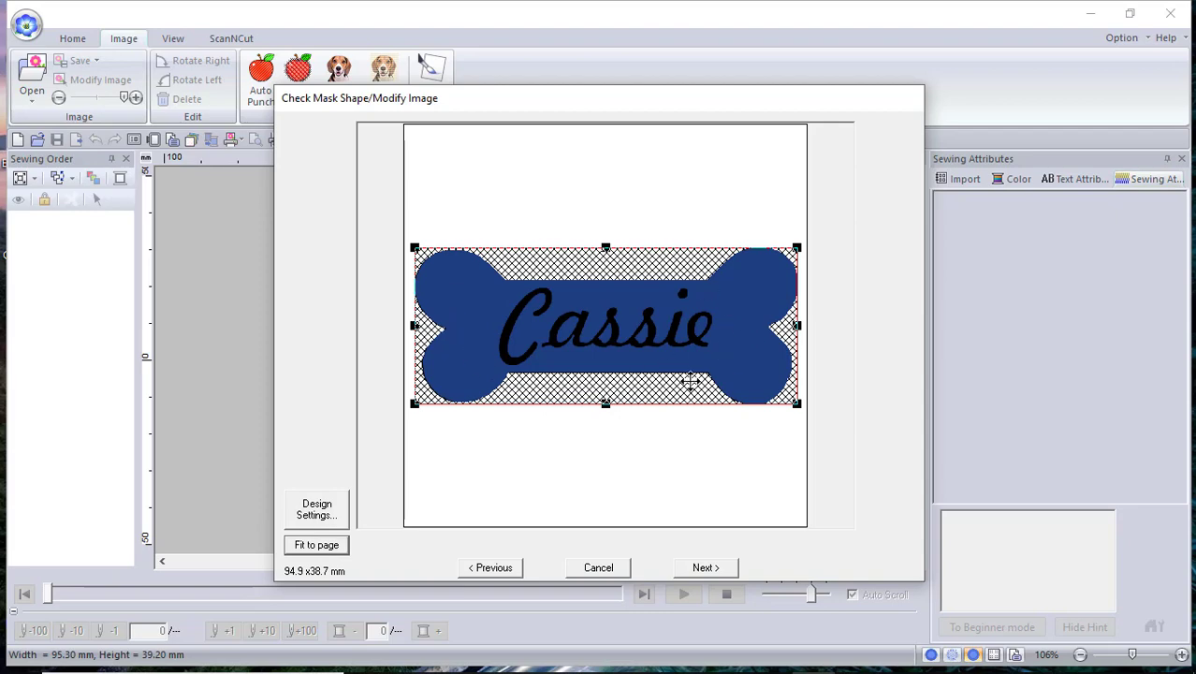
click(703, 567)
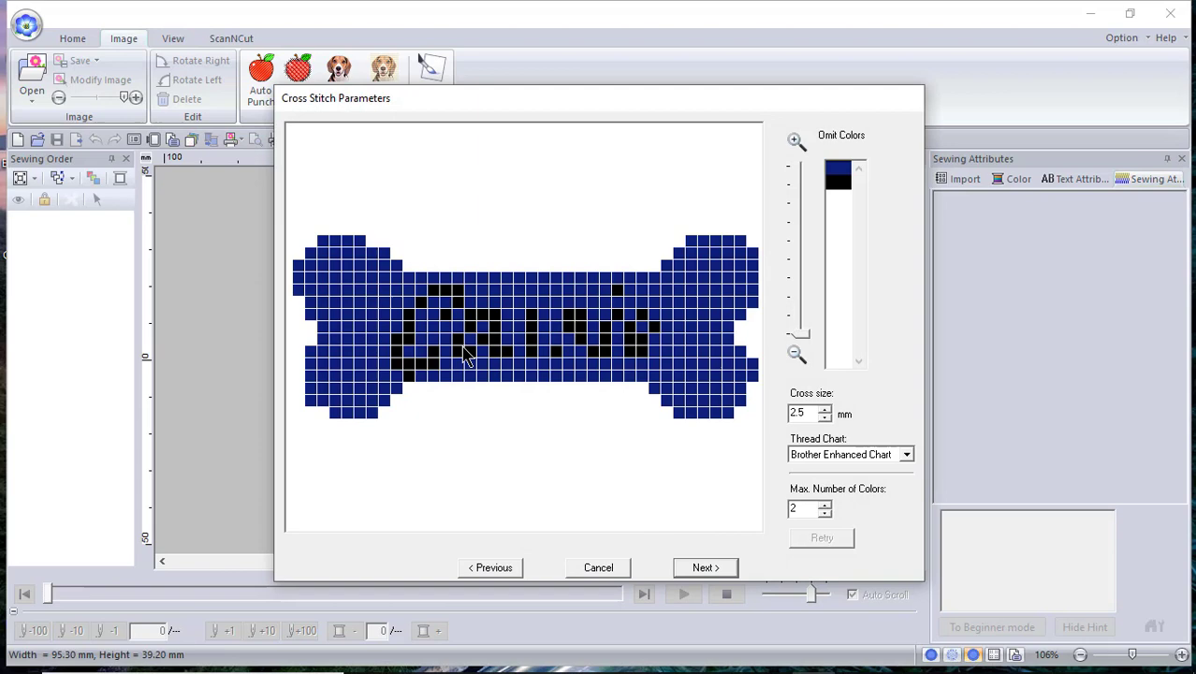
Step: Reduce the cross size to 2.1 mm and continue to Edit Cross Stitch
click(824, 418)
click(824, 418)
click(823, 418)
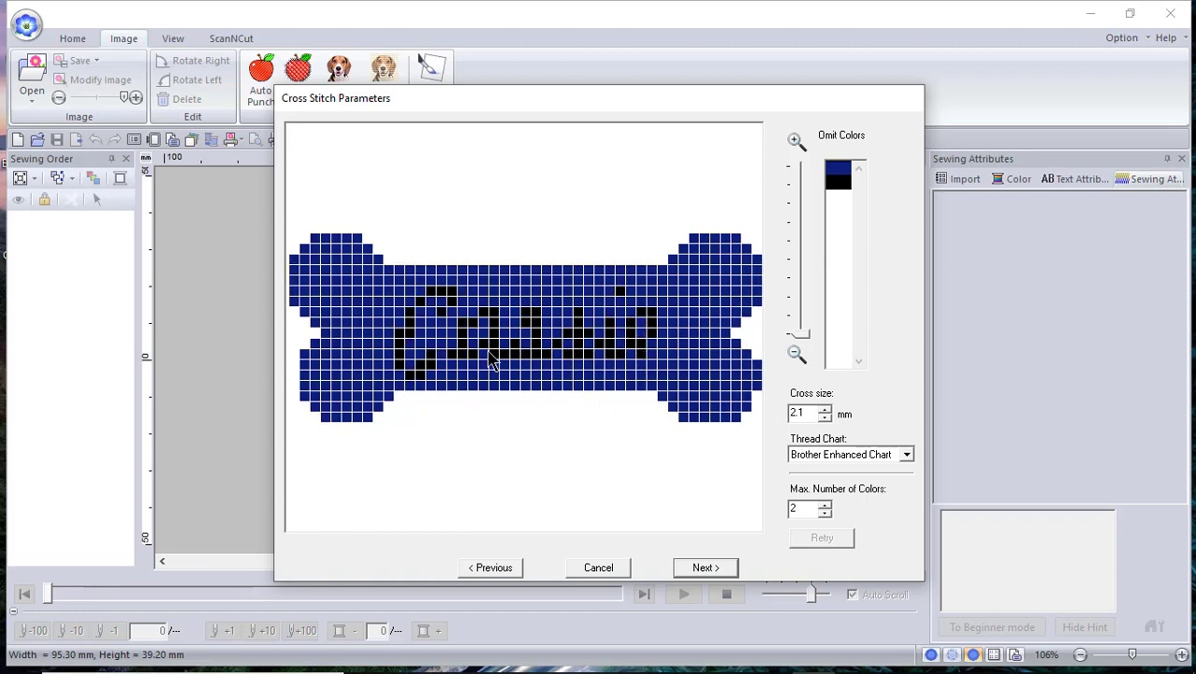
click(704, 568)
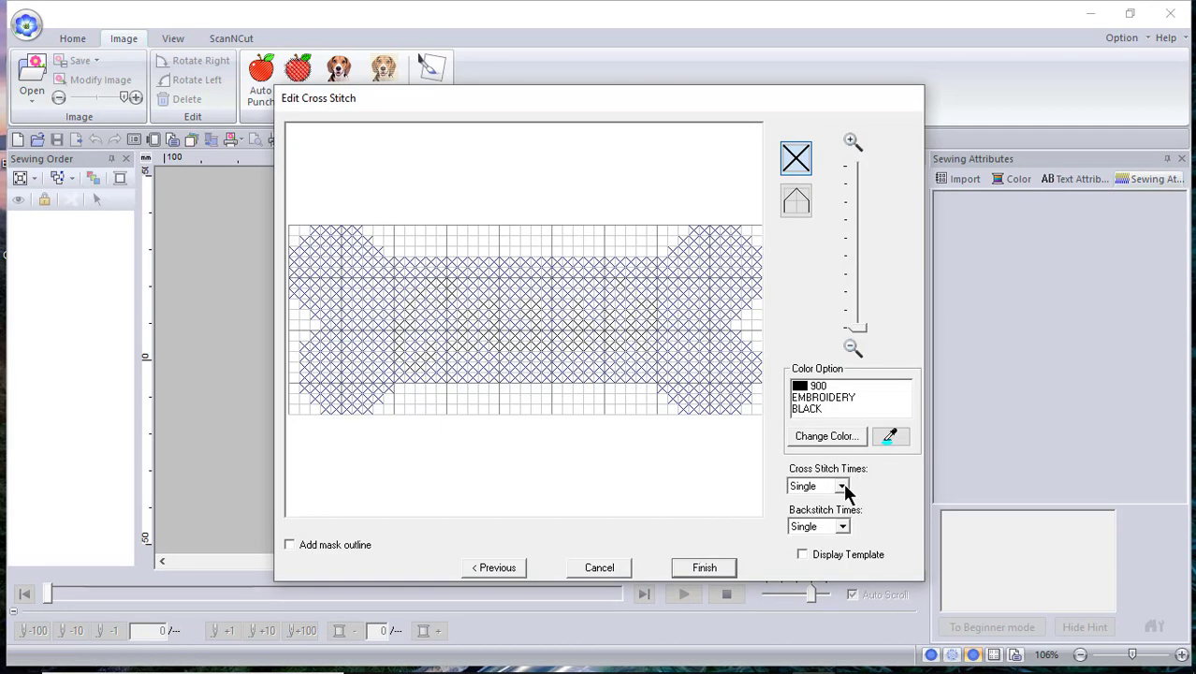
Step: Set Cross Stitch Times and Backstitch Times to Double and place the bone design on the page
click(842, 486)
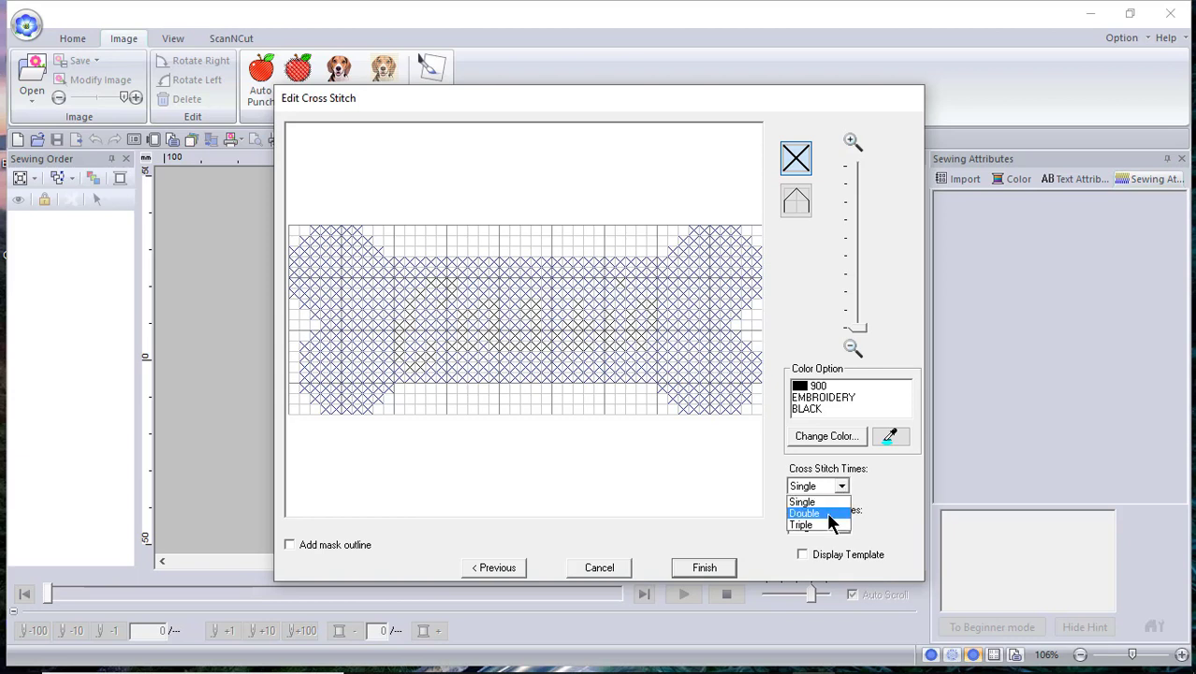
click(824, 514)
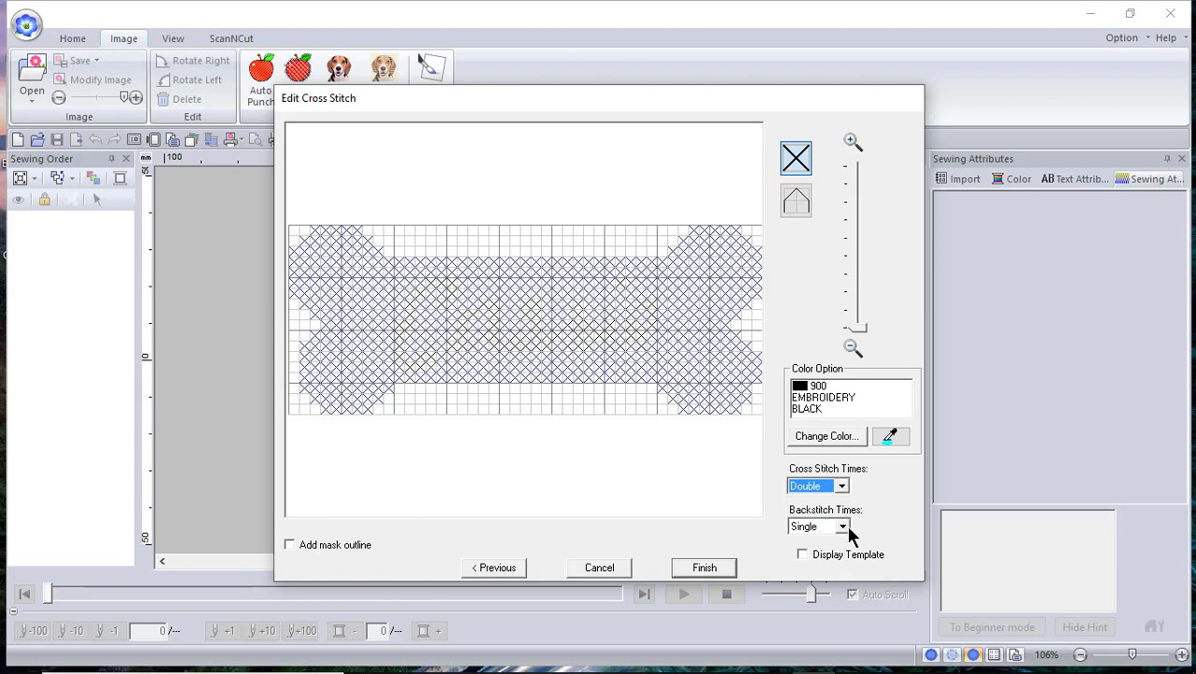
click(842, 526)
click(815, 553)
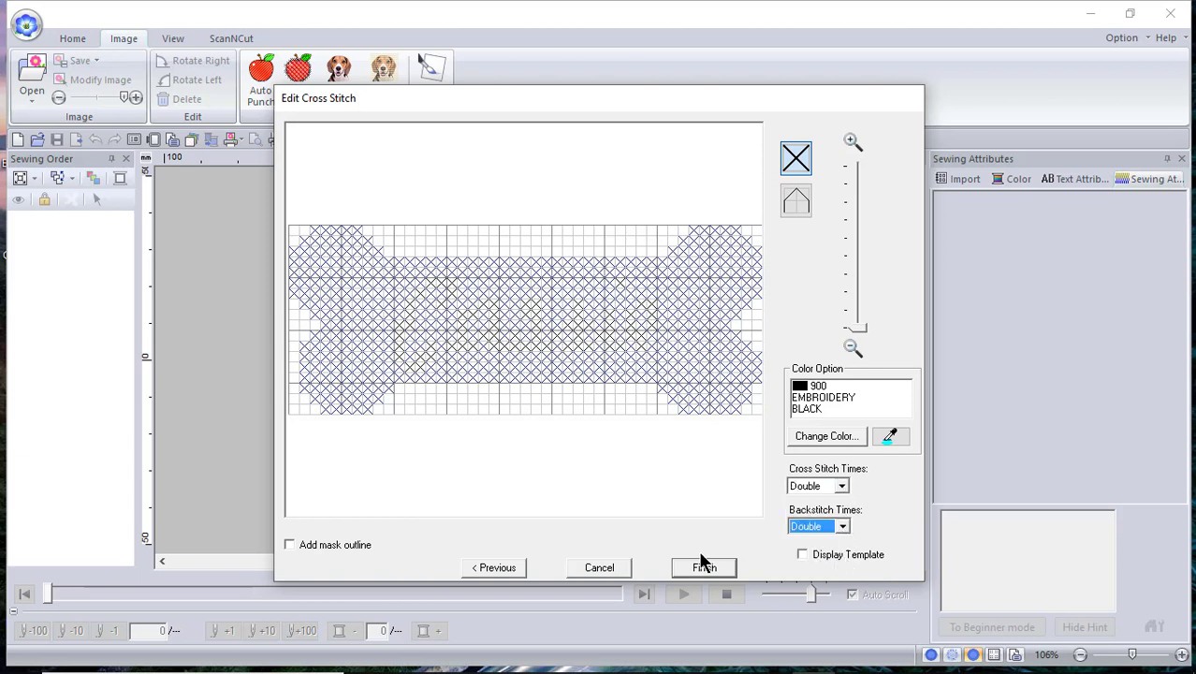
click(702, 568)
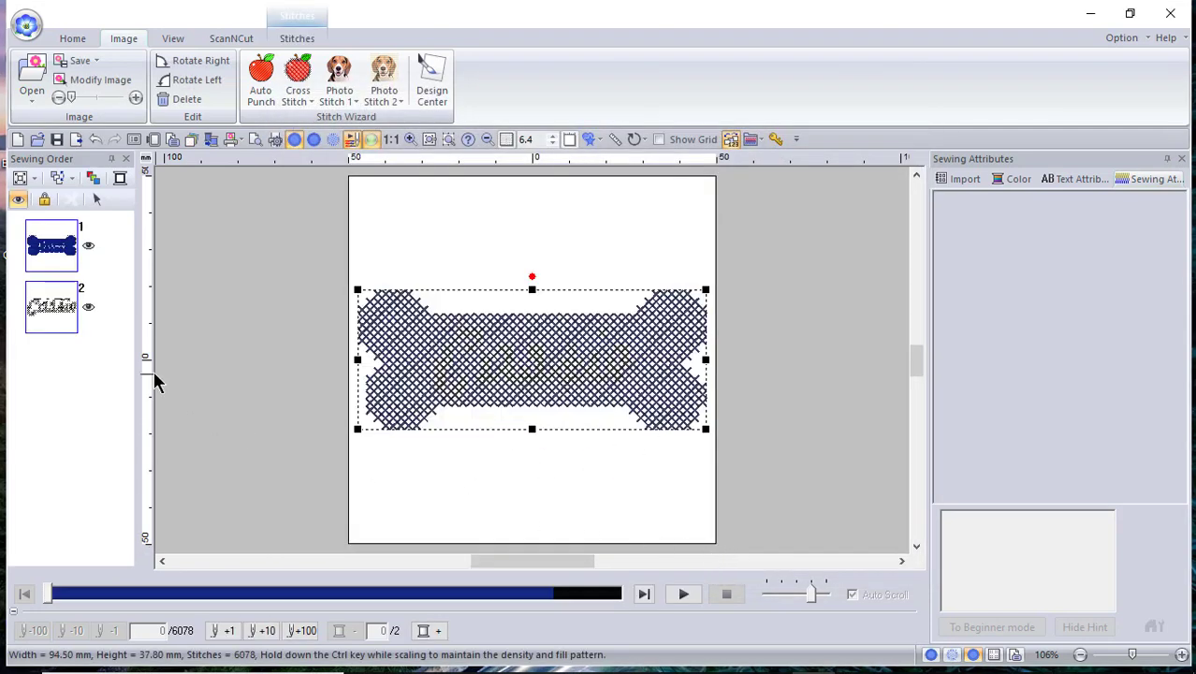
Step: Recolour the bone's cross-stitch layer (item 1) to 509 Leaf Green thread
click(245, 286)
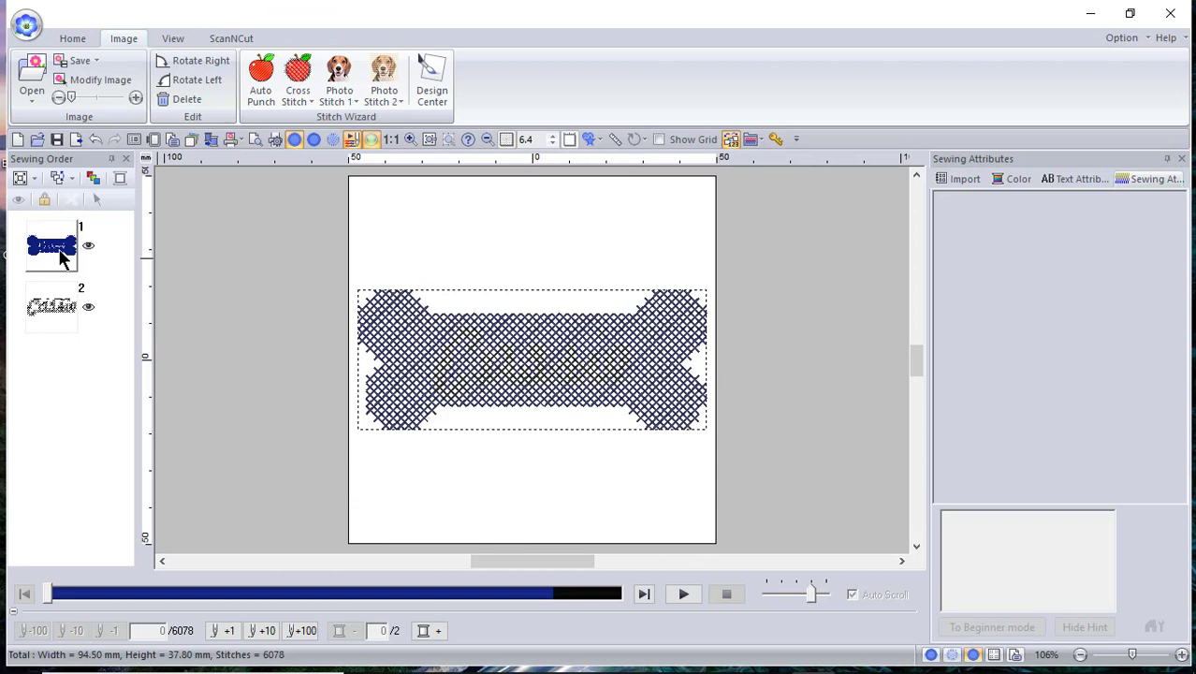
click(56, 246)
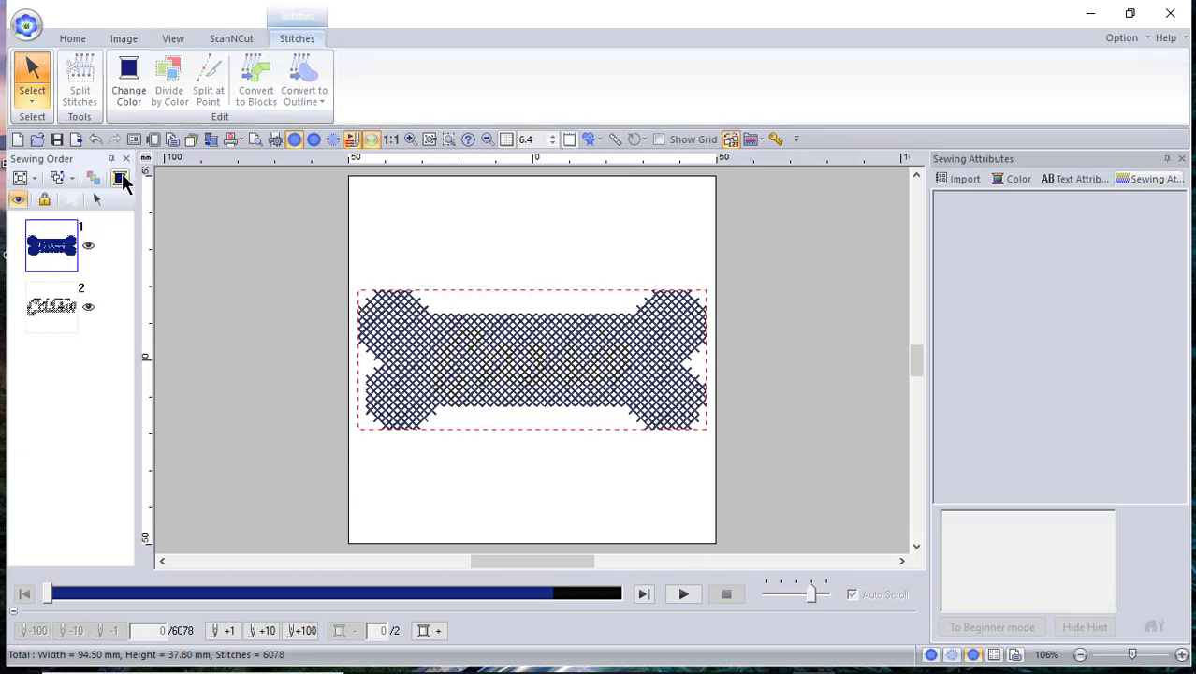
click(121, 180)
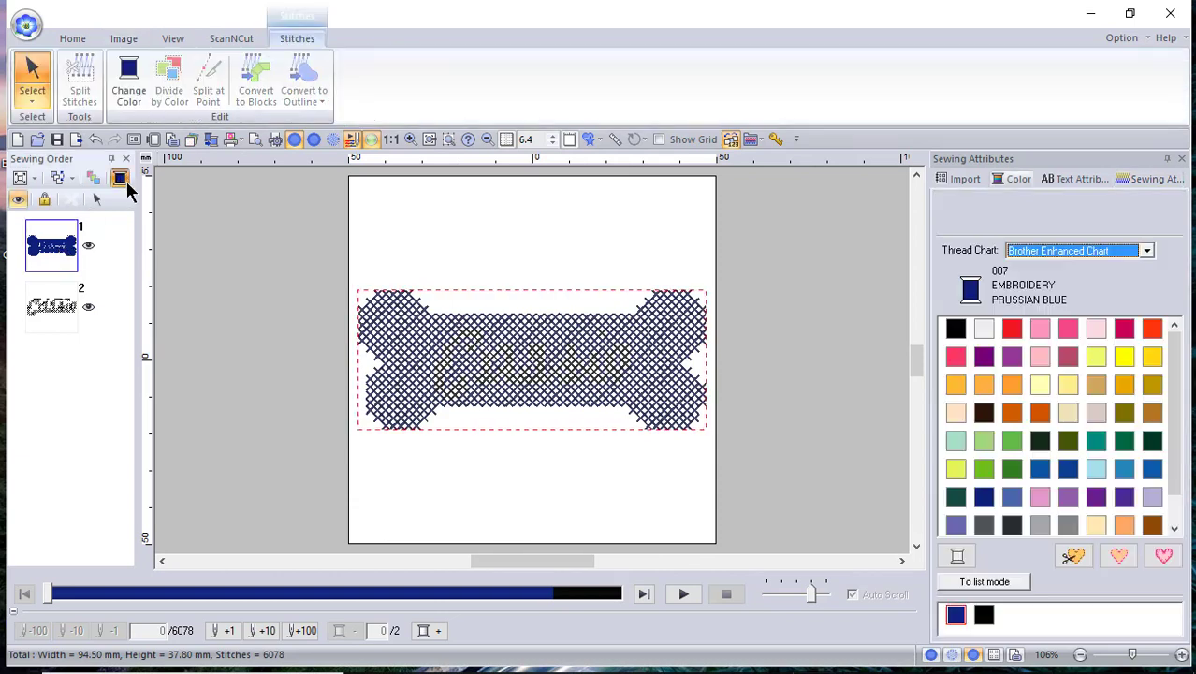
click(1012, 442)
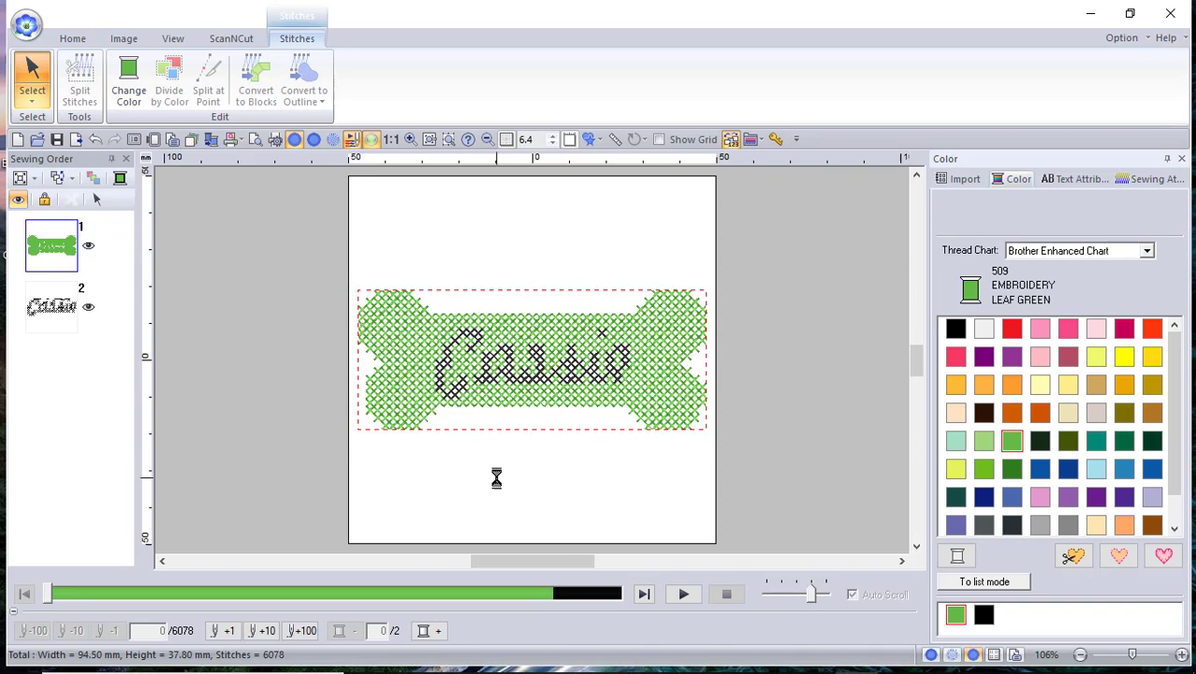